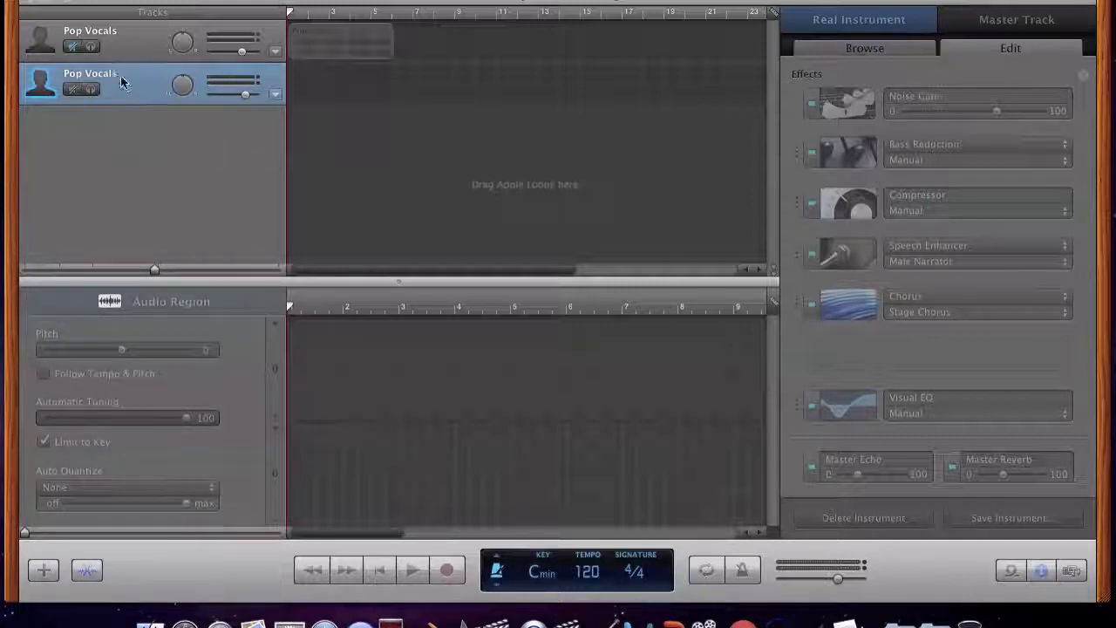
# Remove the Chorus and Speech Enhancer effects from the second Pop Vocals track and switch off its Noise Gate.
pyautogui.click(40, 81)
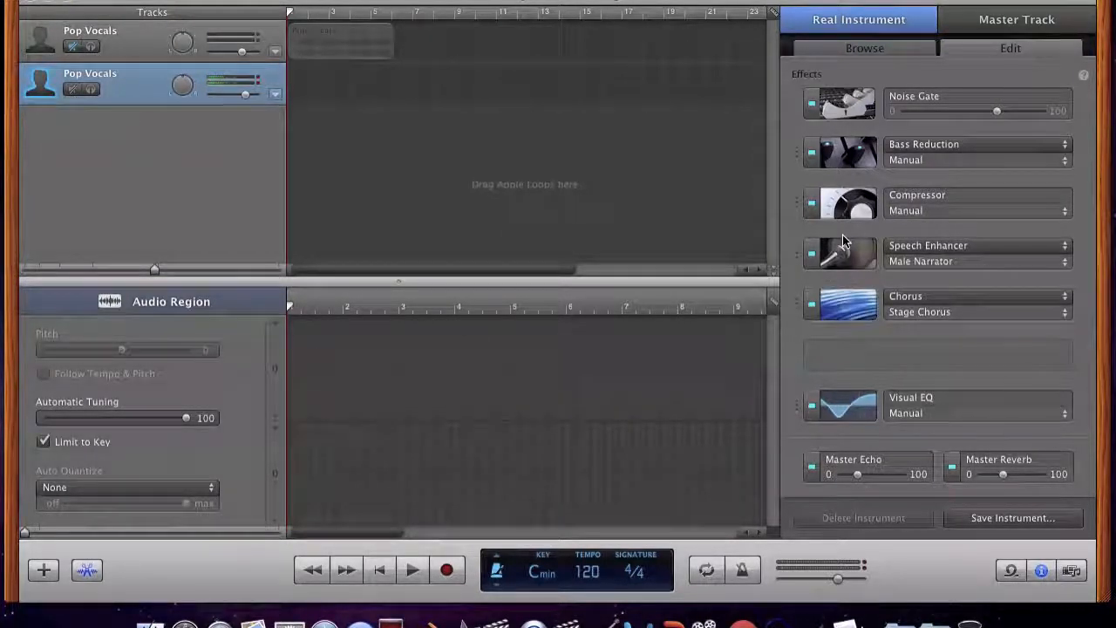
pyautogui.click(915, 302)
pyautogui.click(948, 162)
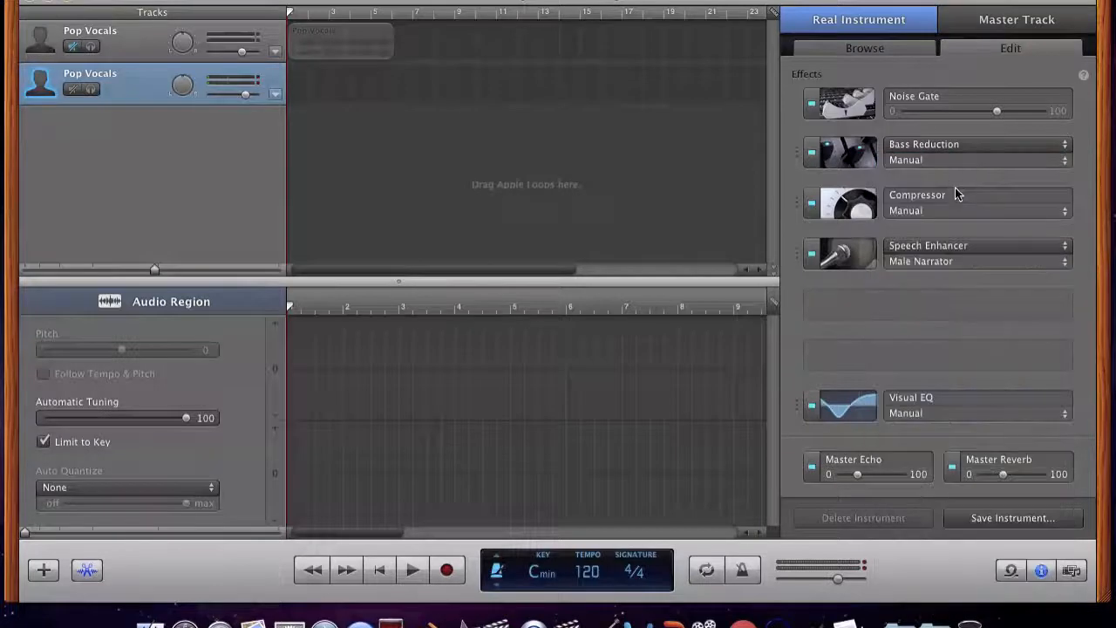
pyautogui.click(955, 249)
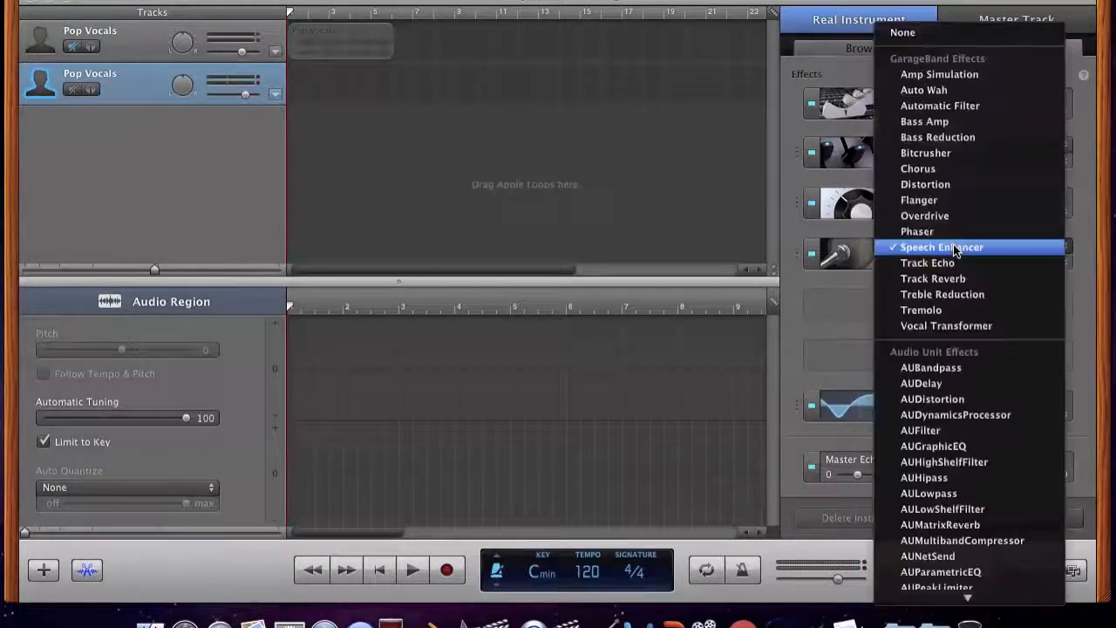
pyautogui.click(941, 35)
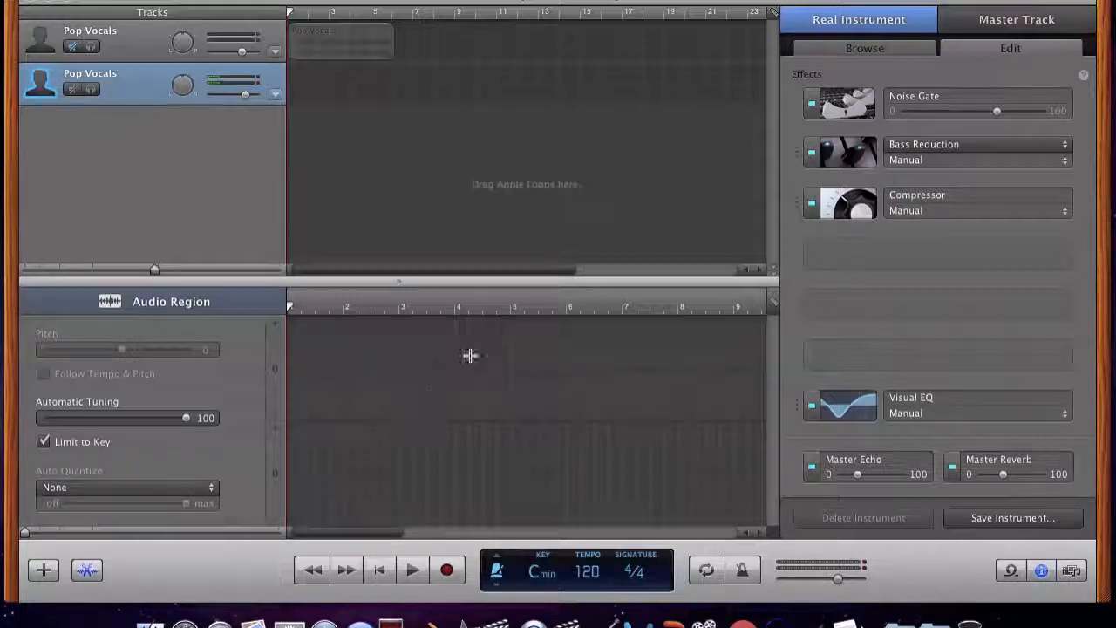
pyautogui.click(811, 103)
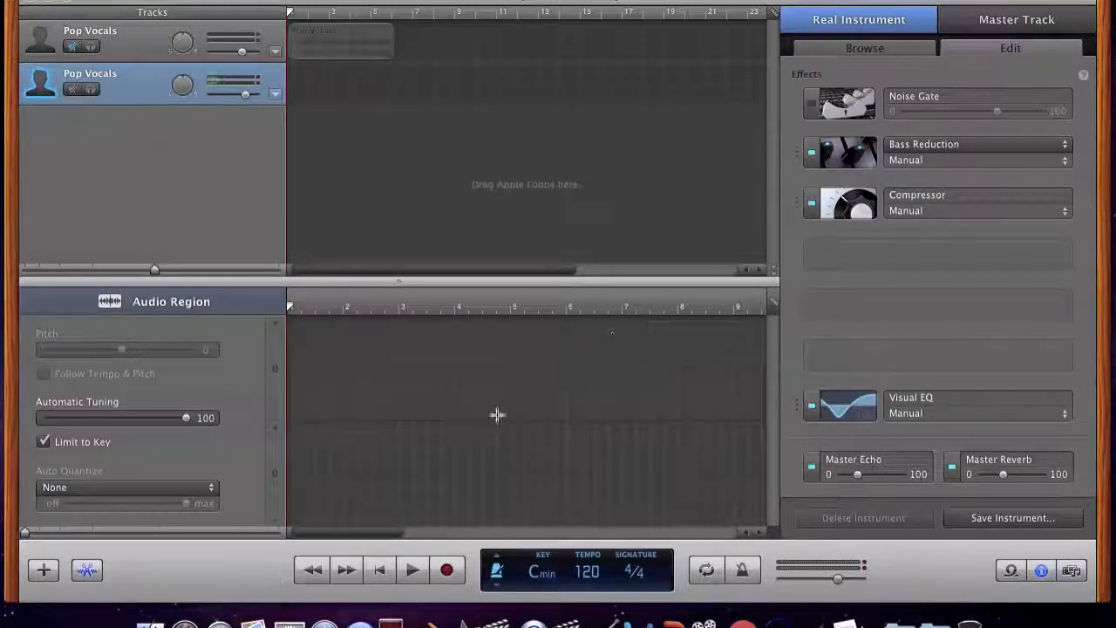
# Record a vocal take of about seven bars on the second Pop Vocals track and return the playhead to the start.
pyautogui.click(447, 571)
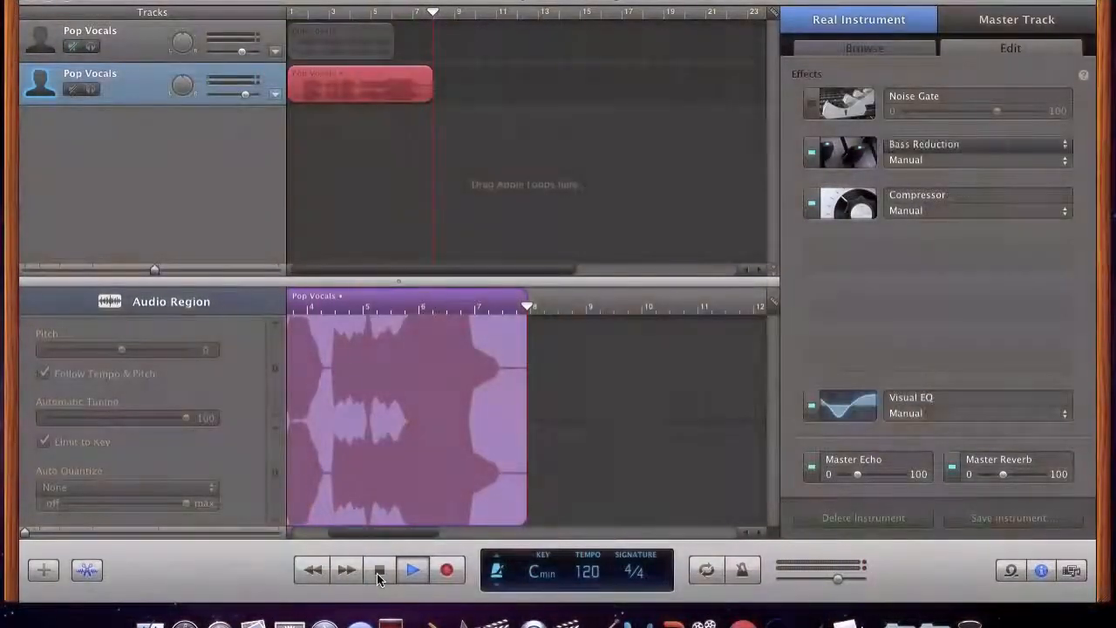
pyautogui.click(379, 573)
pyautogui.click(379, 574)
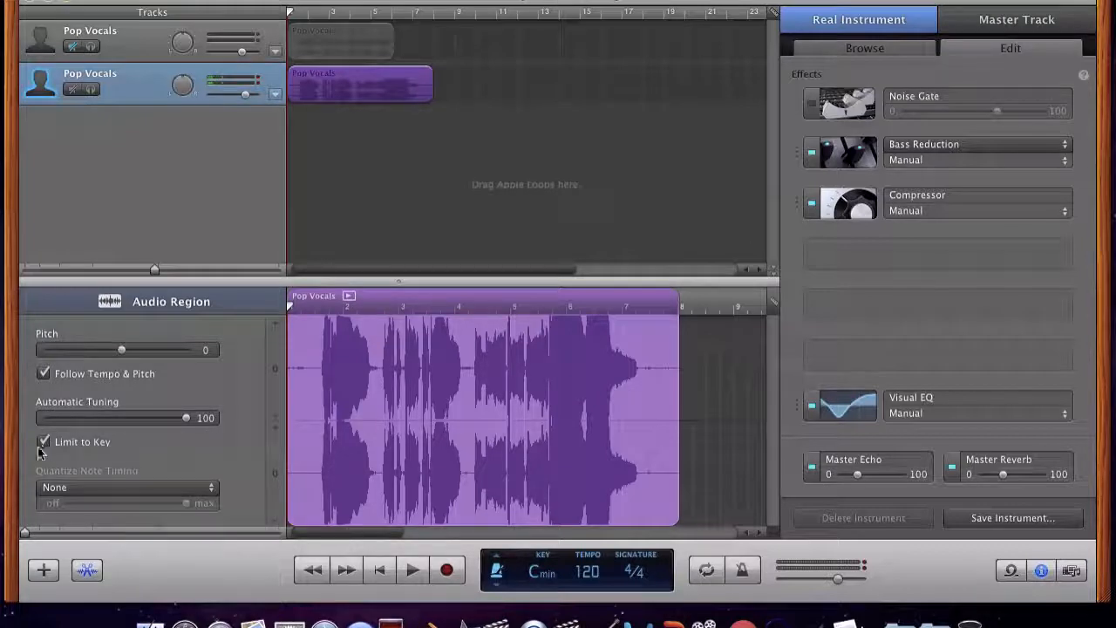
# Set the recorded vocal's Automatic Tuning to 0 and play the take from the start at a comfortable volume.
pyautogui.moveTo(40, 414); pyautogui.dragTo(38, 416)
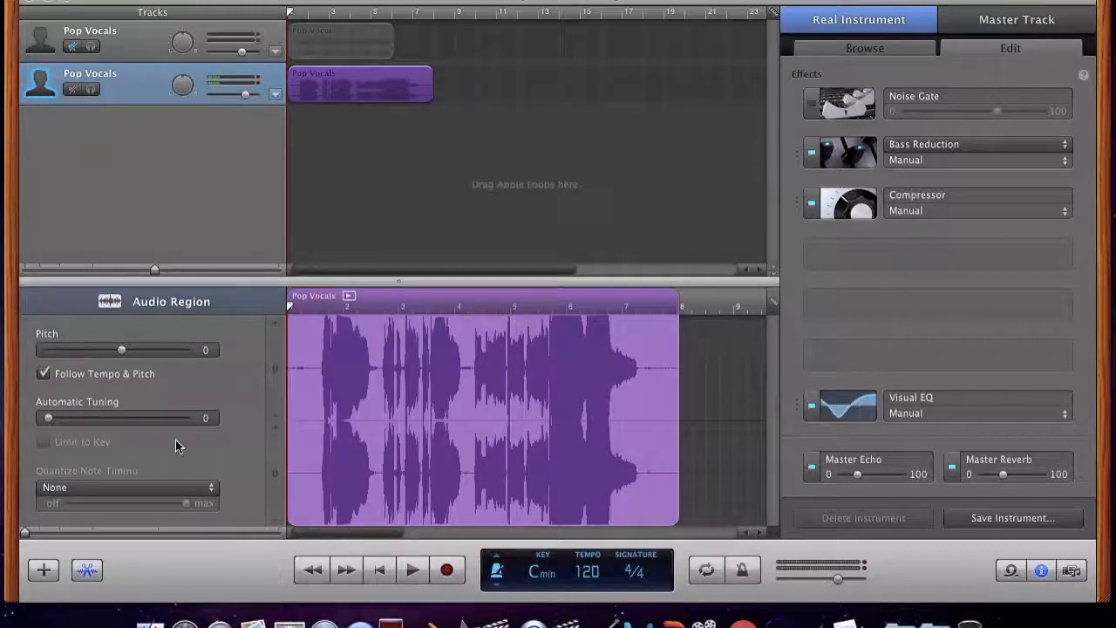
pyautogui.click(413, 569)
pyautogui.press('XF86AudioLowerVolume')
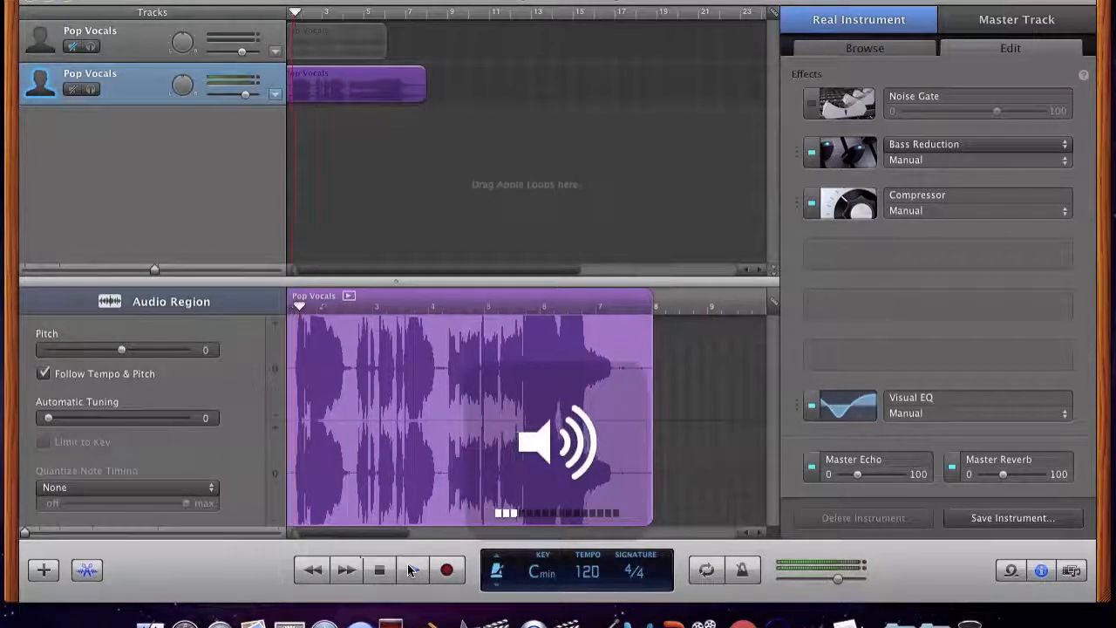
pyautogui.press('XF86AudioRaiseVolume')
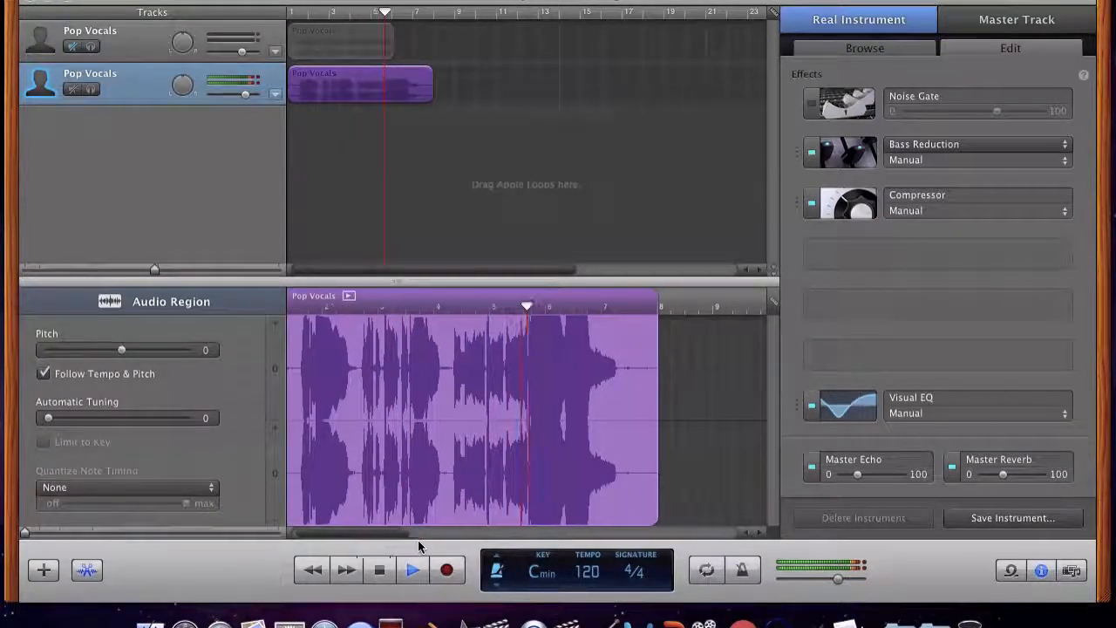
pyautogui.click(413, 571)
pyautogui.click(380, 571)
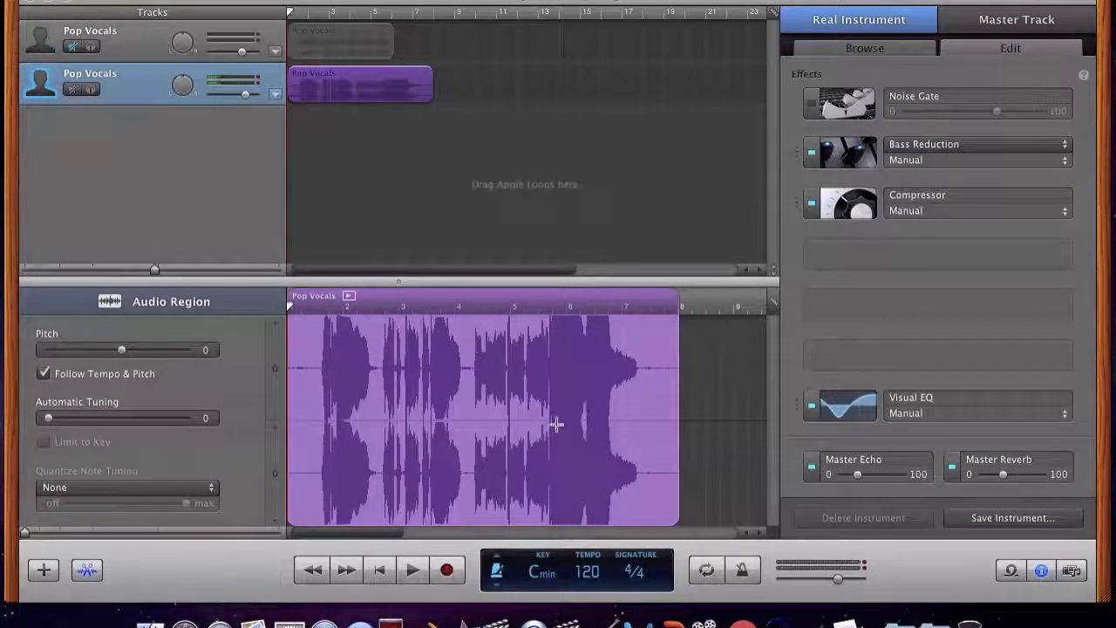
# Set the vocal track's Automatic Tuning to 100 and enable Limit to Key.
pyautogui.moveTo(61, 421); pyautogui.dragTo(204, 388)
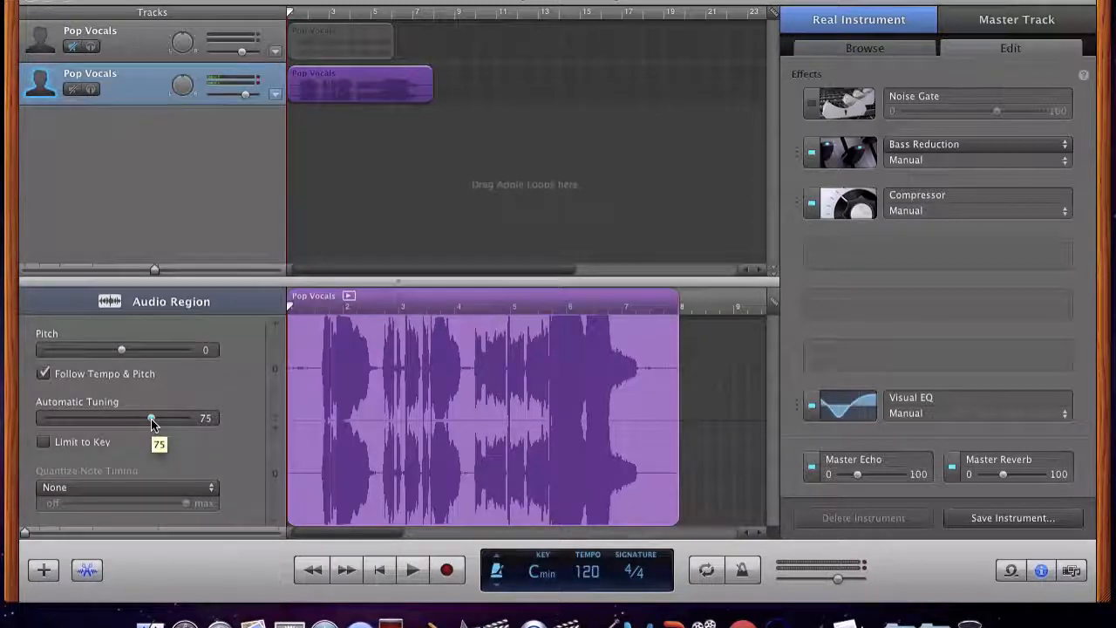
pyautogui.moveTo(151, 418); pyautogui.dragTo(189, 417)
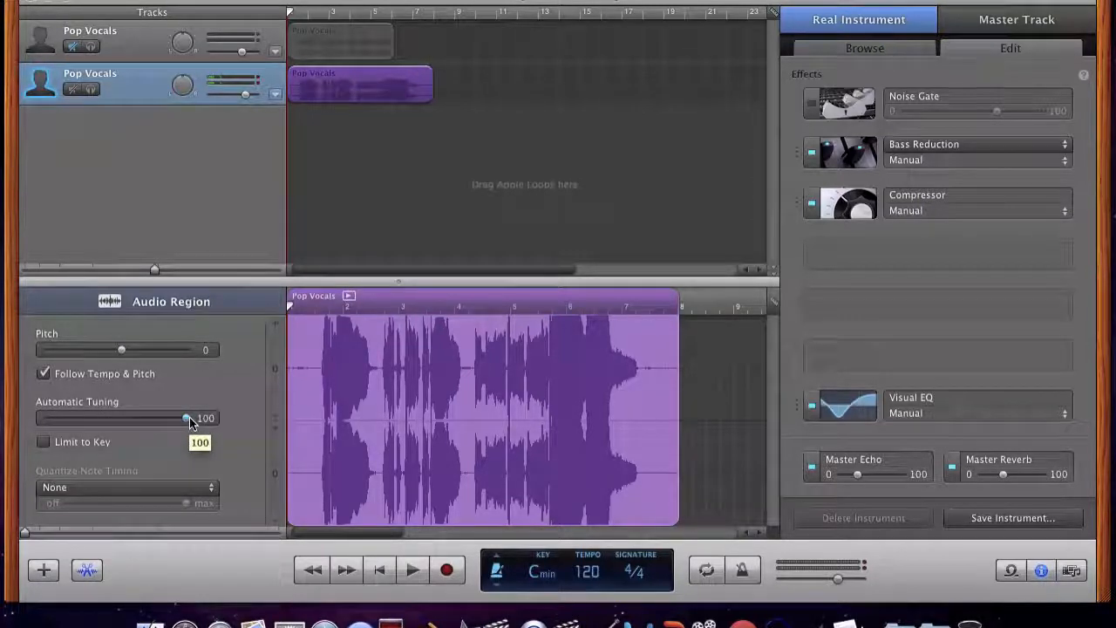
pyautogui.click(44, 442)
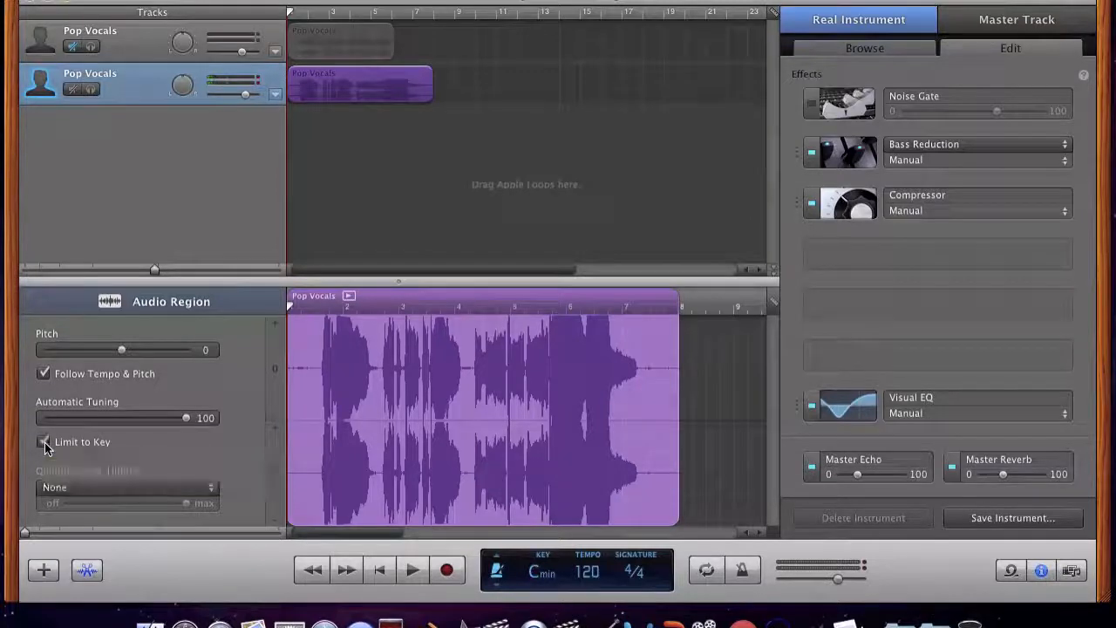
# Play the auto-tuned vocal take and return the playhead to the start.
pyautogui.click(411, 571)
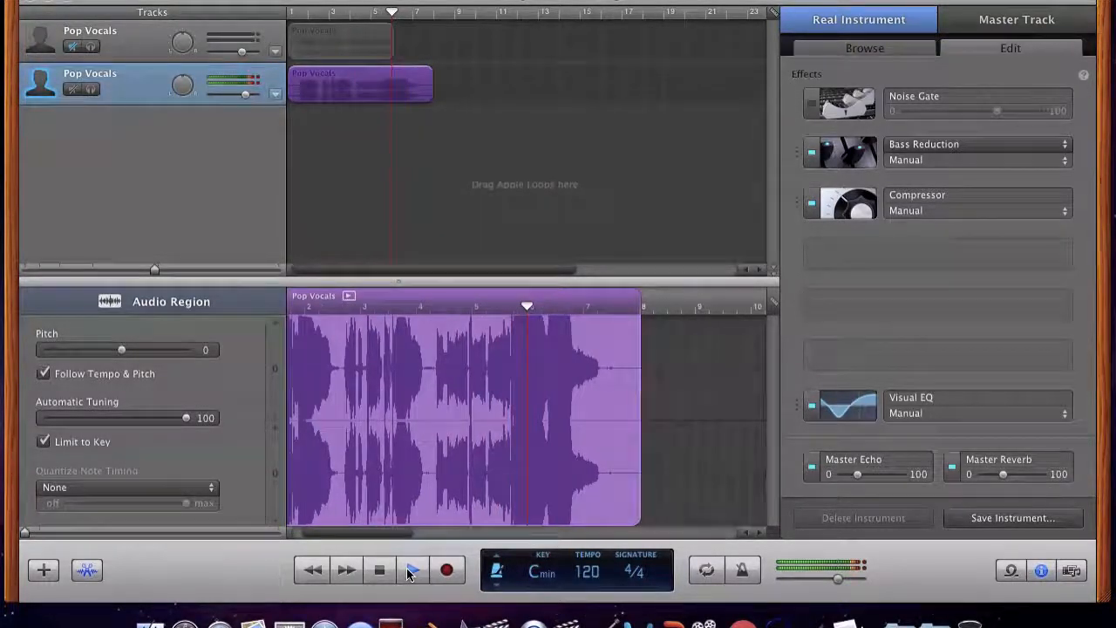
pyautogui.click(390, 572)
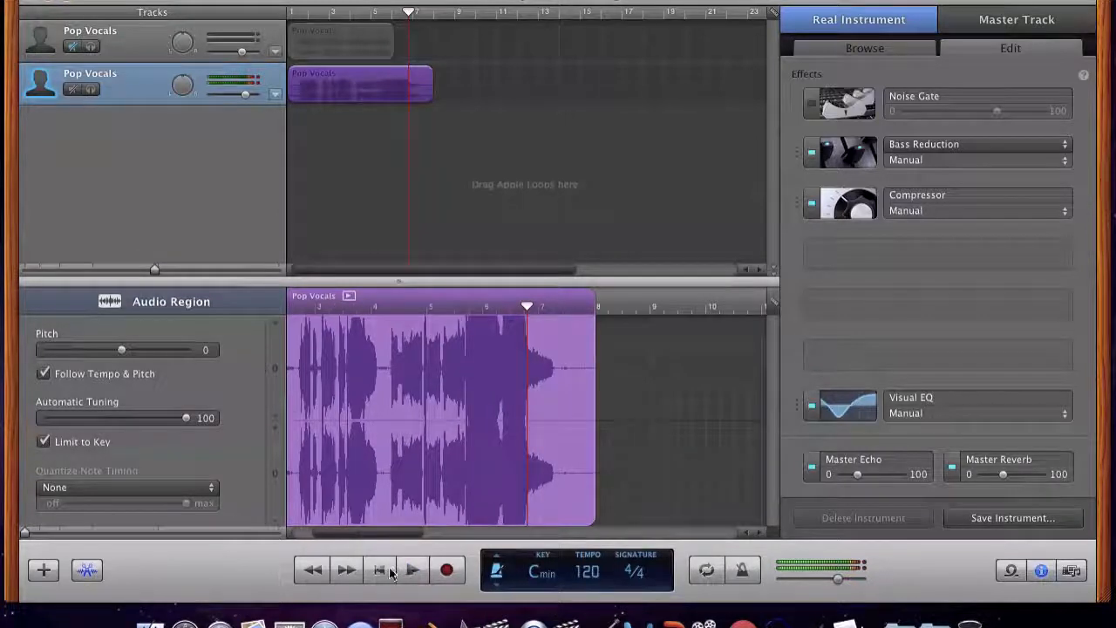
pyautogui.click(390, 572)
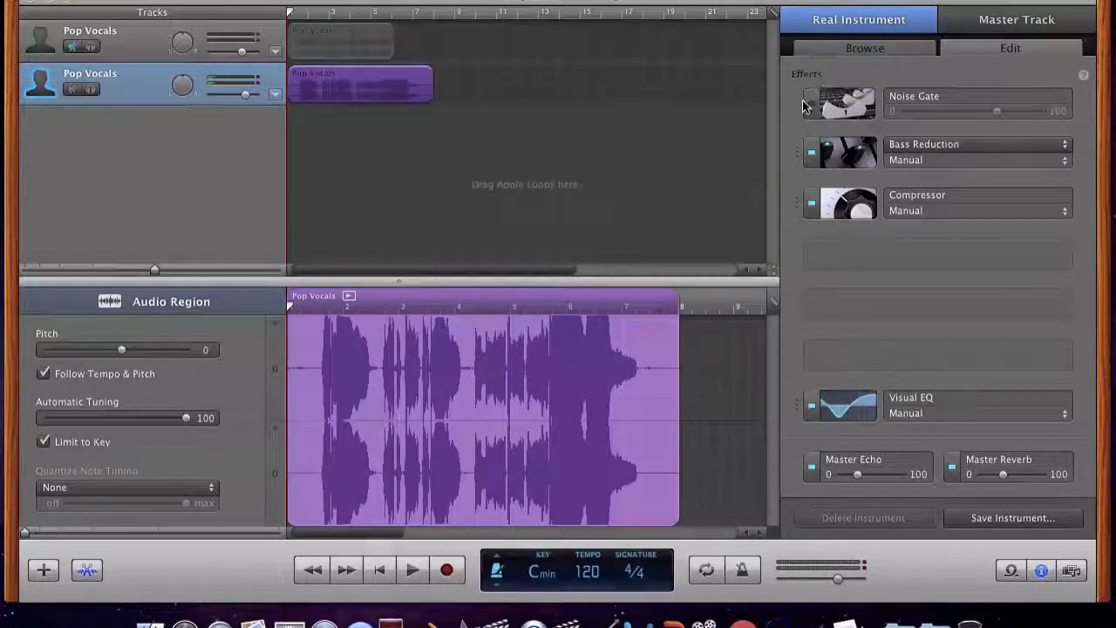
# Switch the Noise Gate back on, checking it with a brief playback, and add a Speech Enhancer effect with the Male Narrator preset.
pyautogui.click(413, 571)
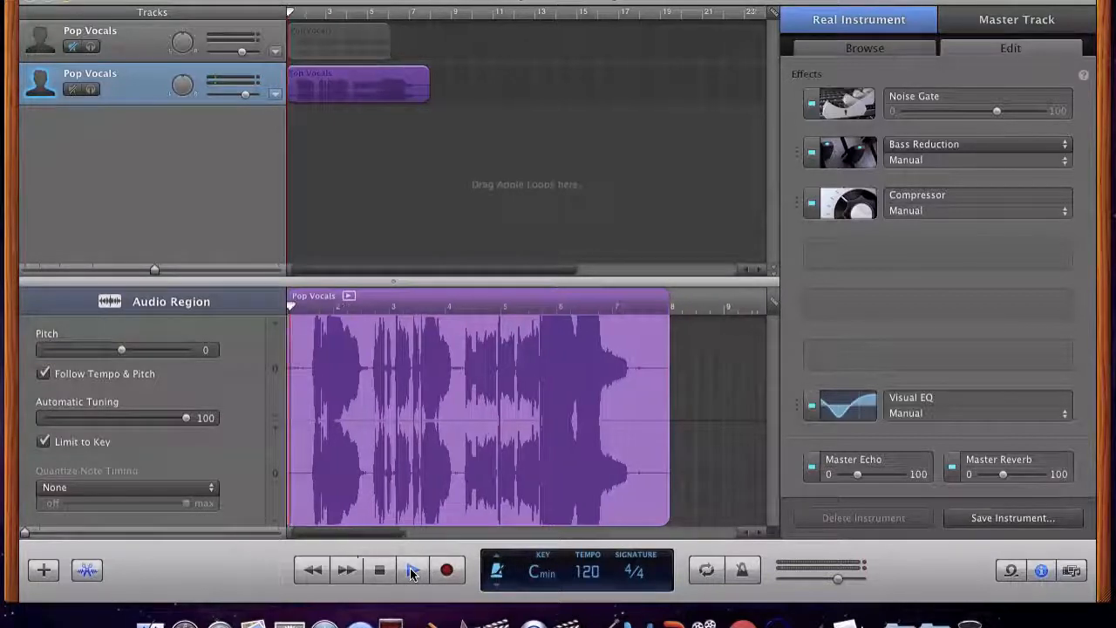
pyautogui.click(393, 571)
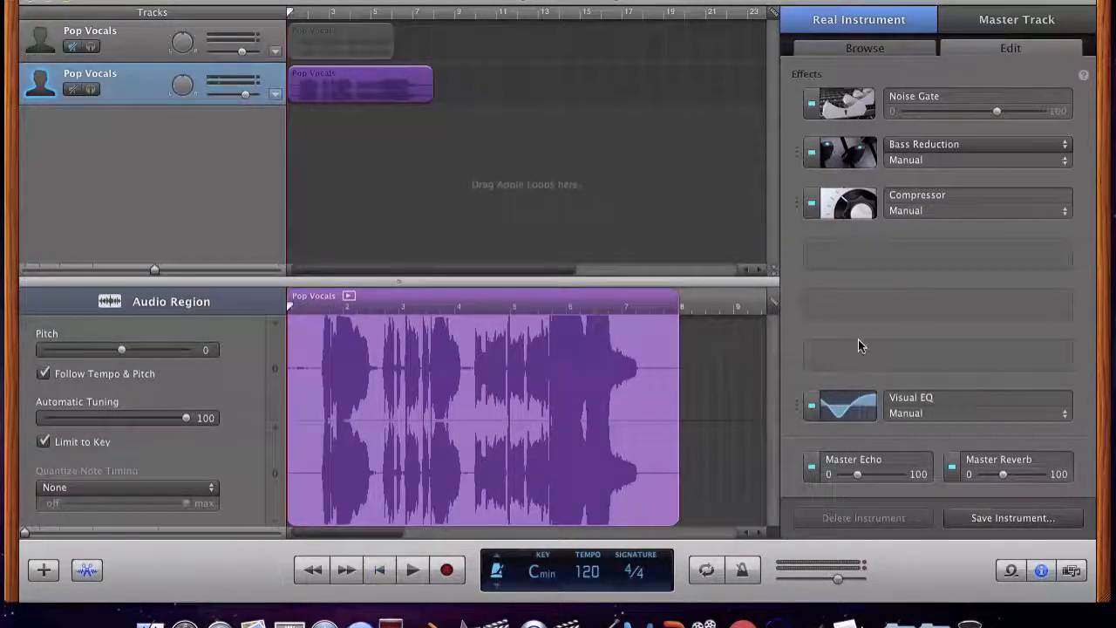
pyautogui.click(902, 251)
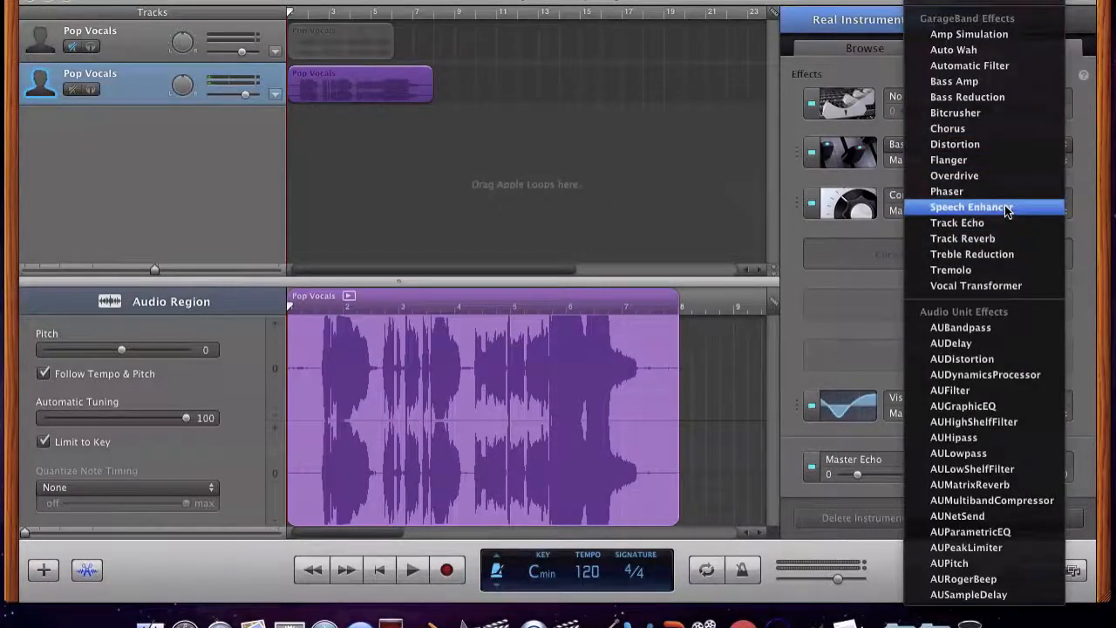
pyautogui.click(960, 207)
pyautogui.click(973, 263)
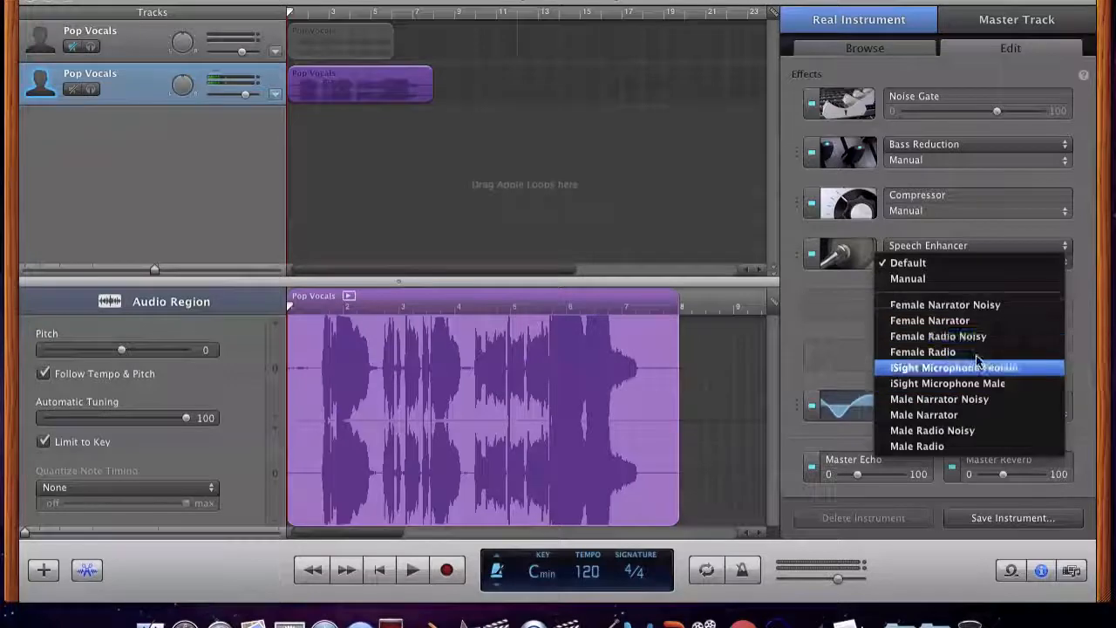
pyautogui.click(950, 416)
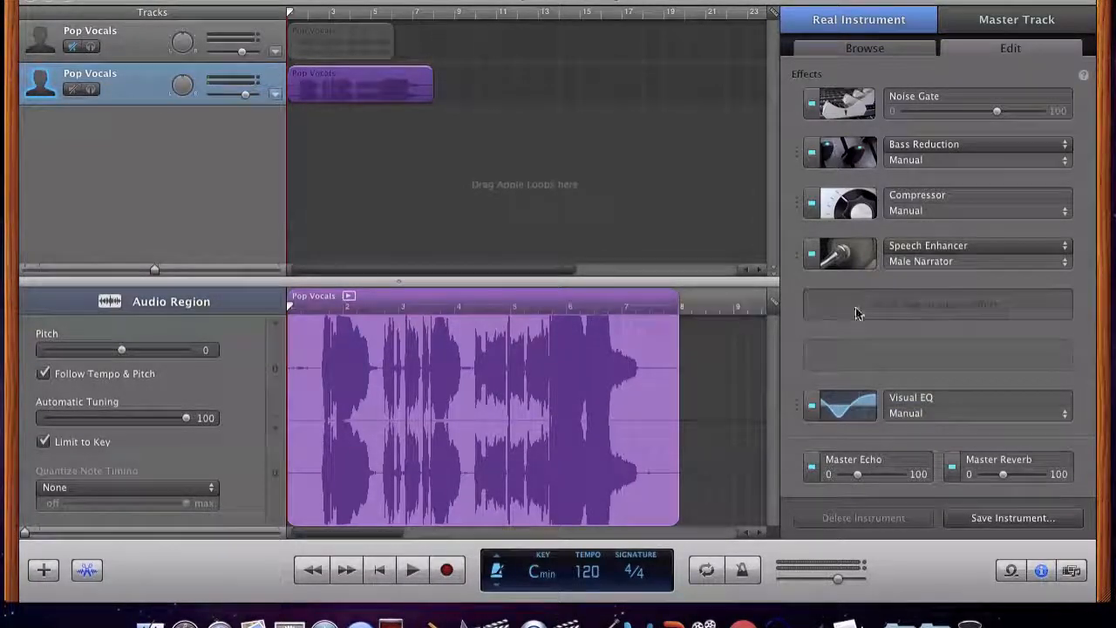
# Add a Chorus effect with the Stage Chorus preset in the empty slot below the Speech Enhancer.
pyautogui.click(891, 301)
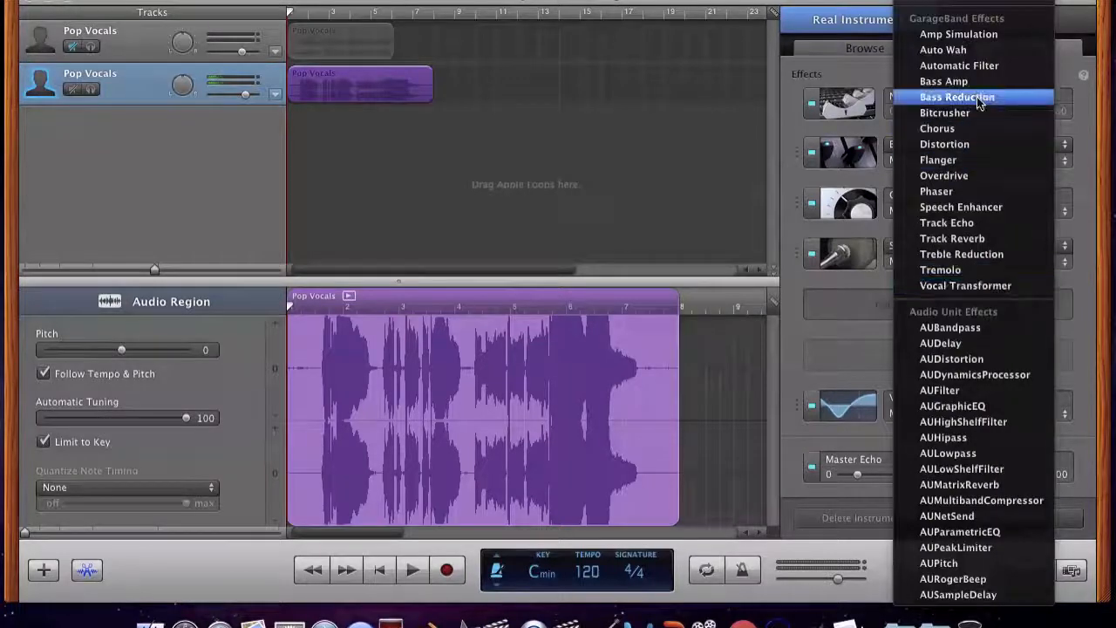
pyautogui.click(975, 129)
pyautogui.click(917, 313)
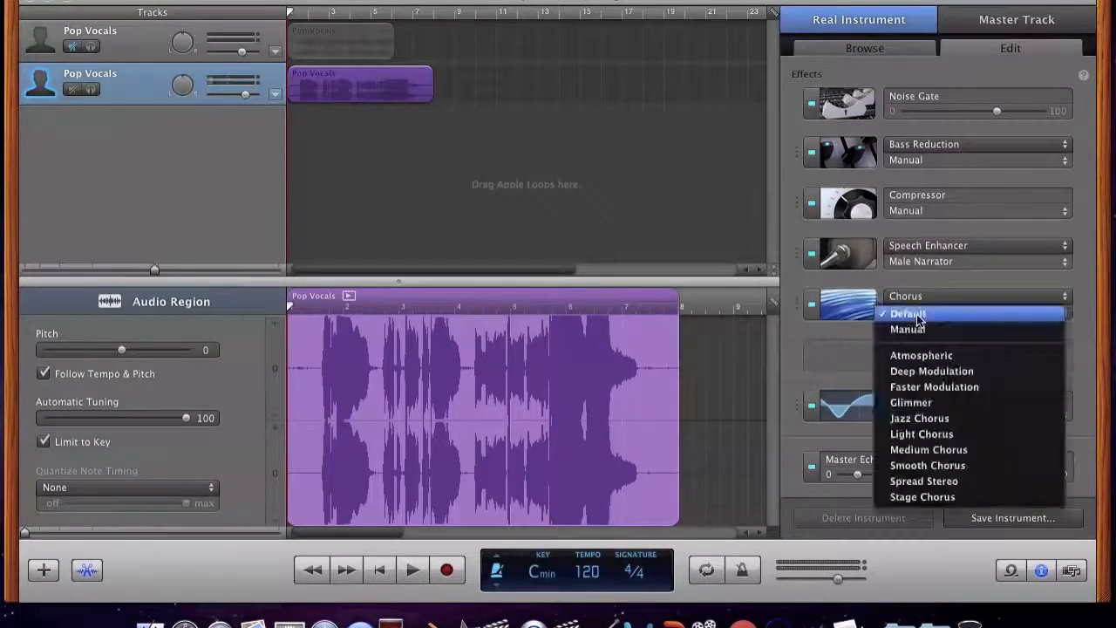
pyautogui.click(941, 496)
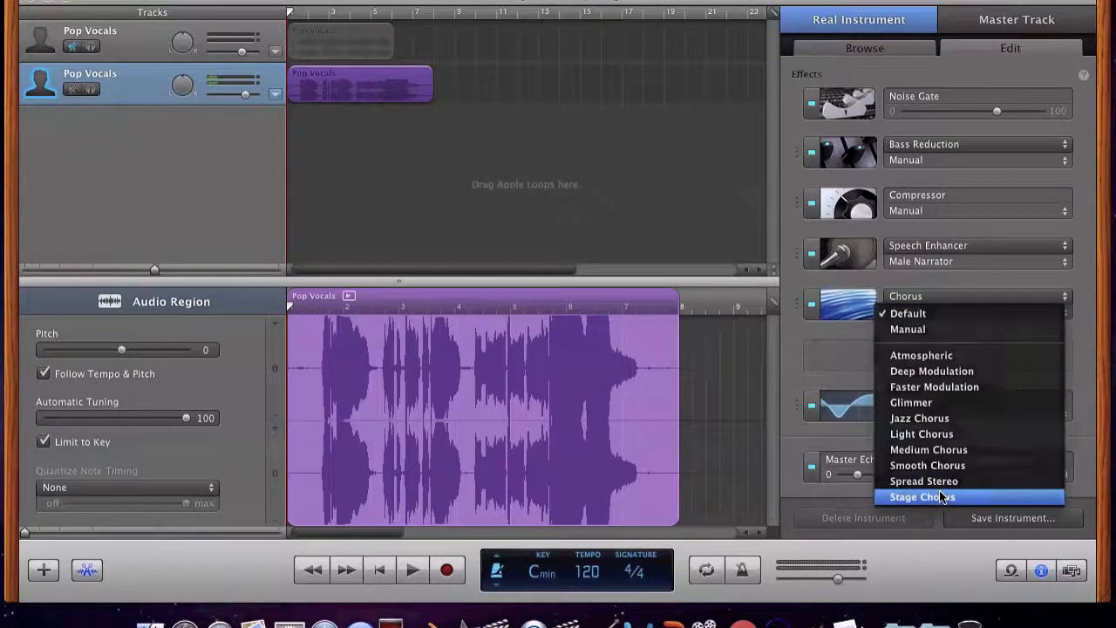
# Extend the treble boost in the track's Visual EQ curve slightly toward lower frequencies and close the equalizer.
pyautogui.click(850, 403)
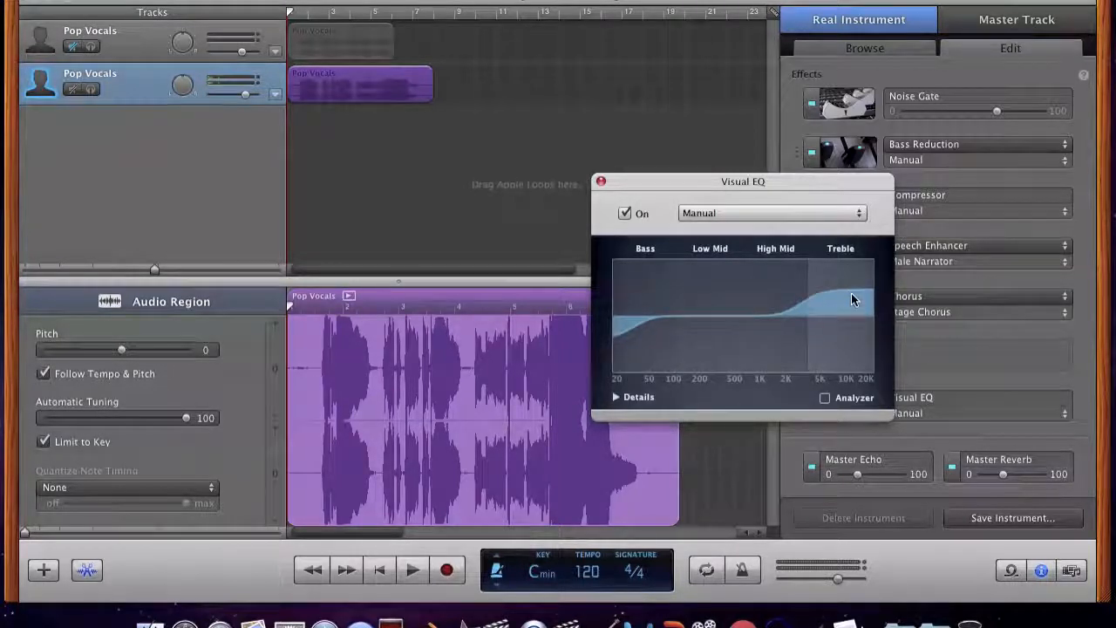
pyautogui.moveTo(853, 288); pyautogui.dragTo(829, 296)
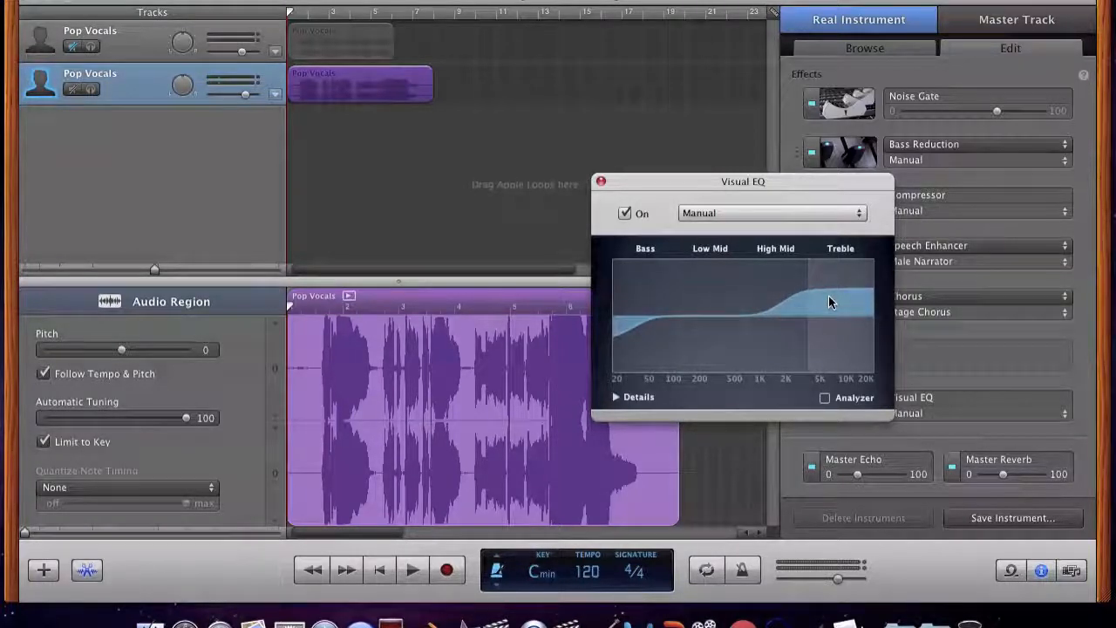
pyautogui.click(601, 182)
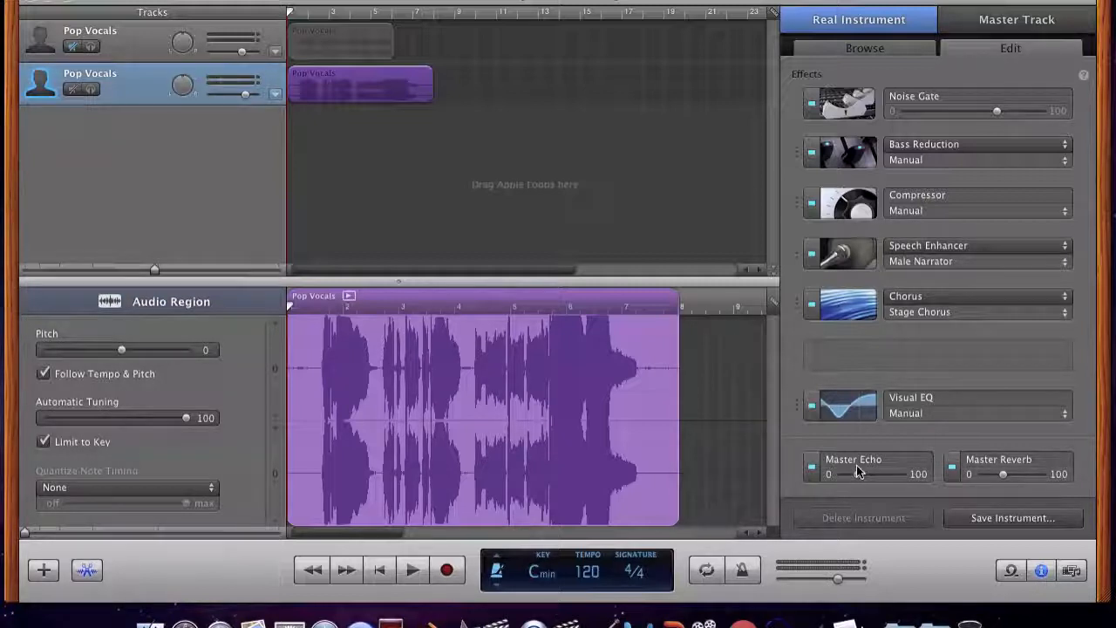
# Switch off Master Reverb and Master Echo and play the start of the vocal without them.
pyautogui.click(952, 468)
pyautogui.click(812, 468)
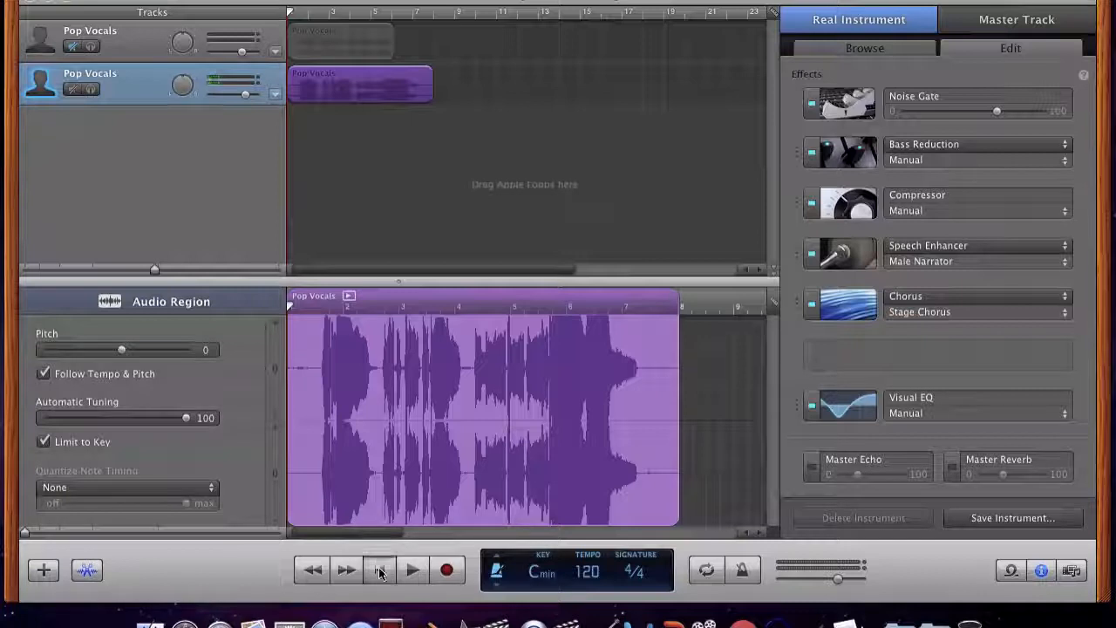
pyautogui.click(413, 571)
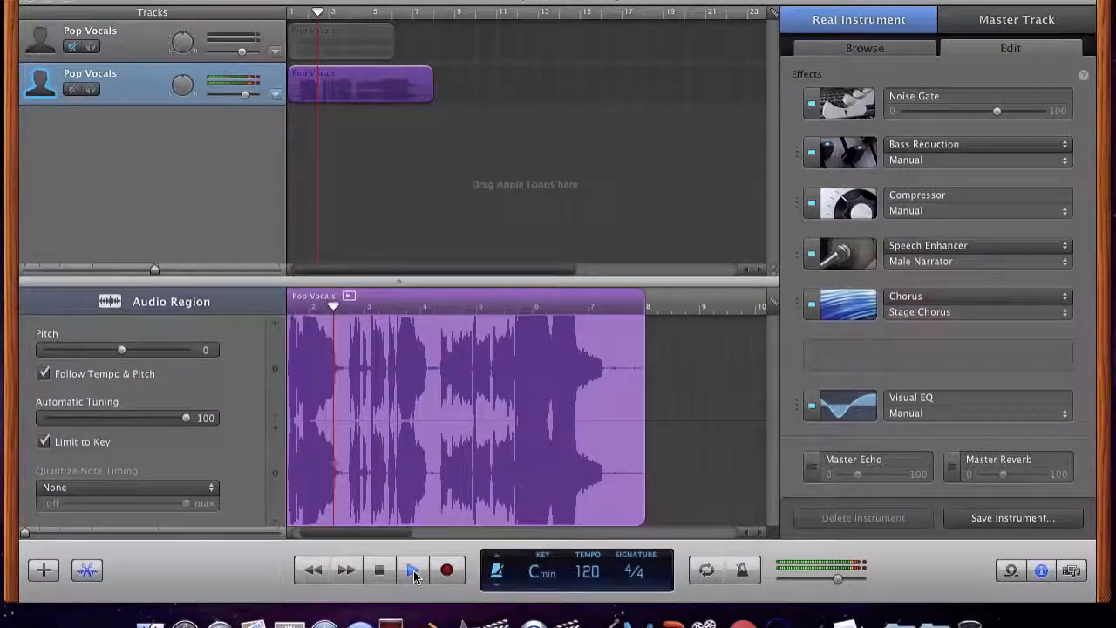
pyautogui.click(413, 571)
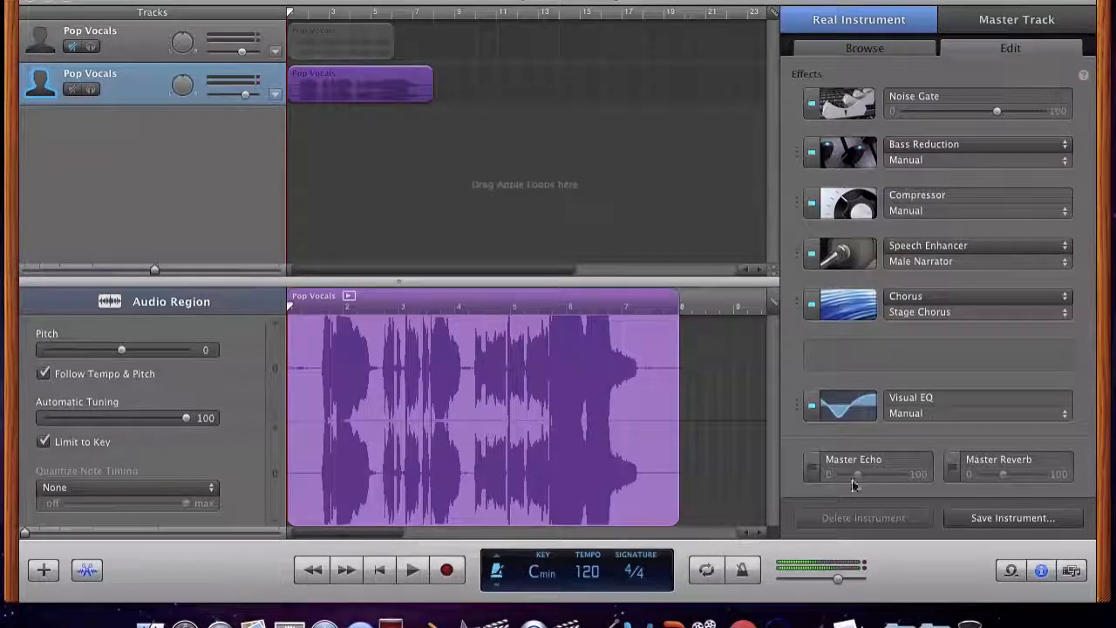
# Audition the vocal with Master Echo switched back on, and again with Master Reverb switched on as well.
pyautogui.click(813, 467)
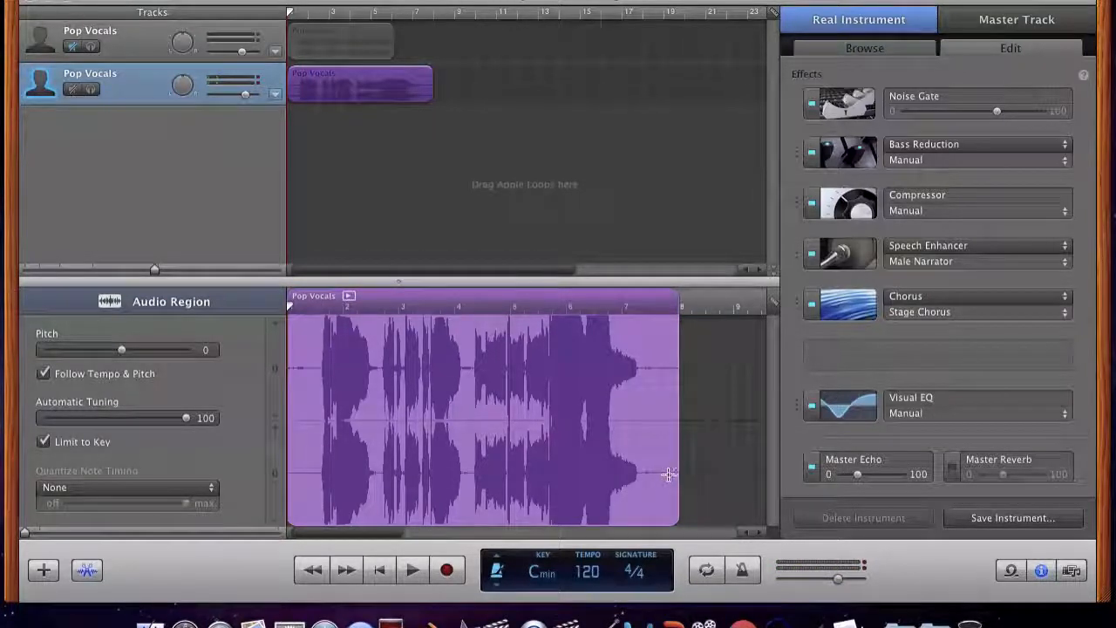
pyautogui.click(414, 571)
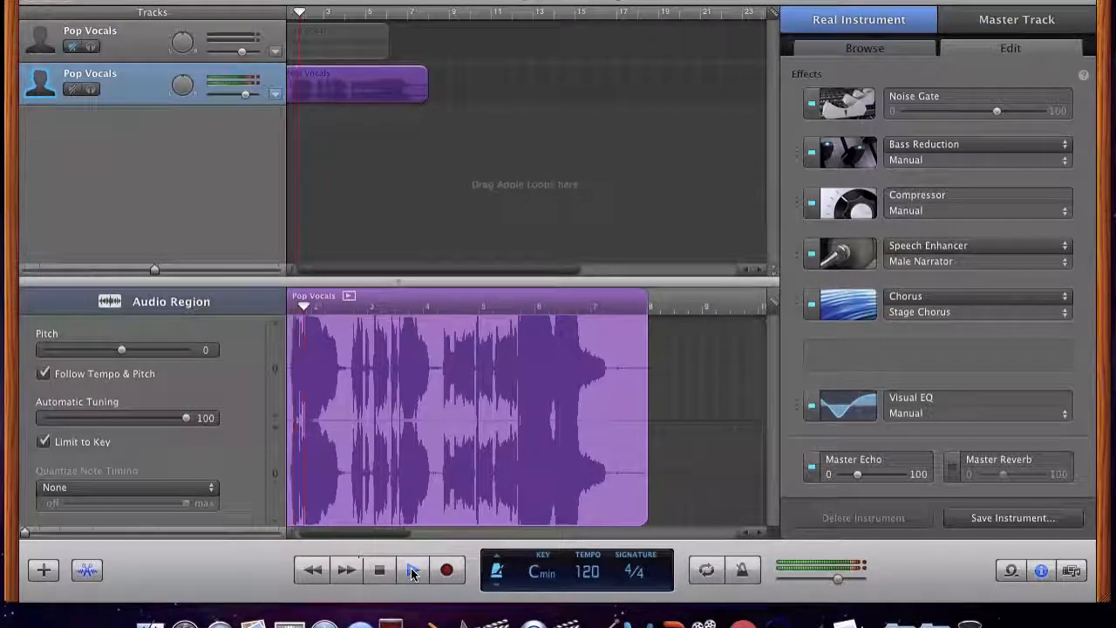
pyautogui.click(386, 573)
pyautogui.click(386, 573)
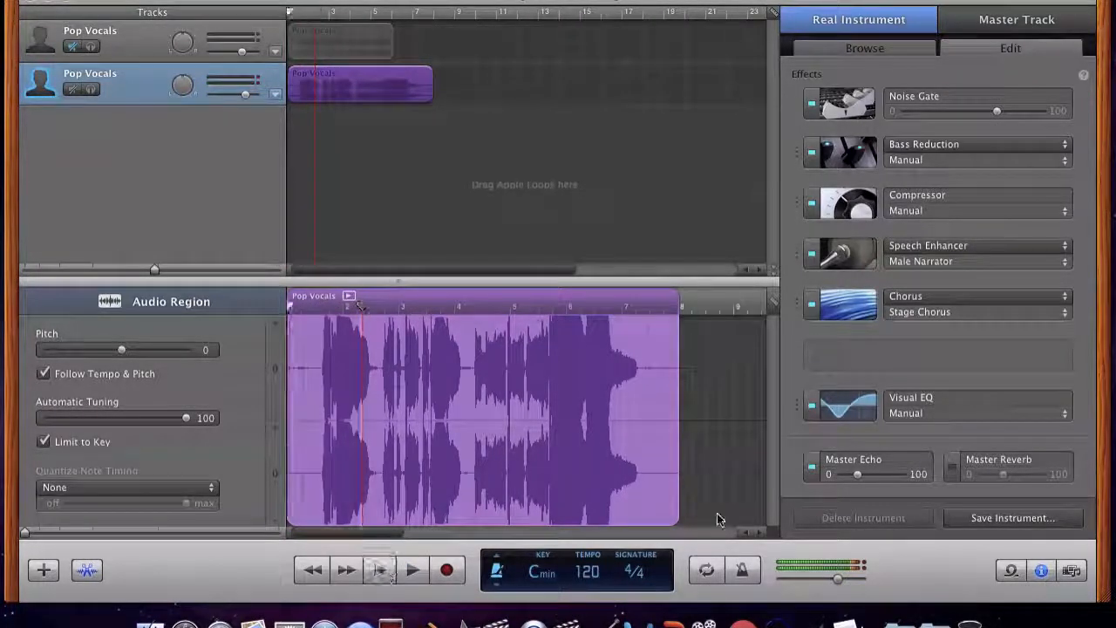
pyautogui.click(951, 469)
pyautogui.click(412, 570)
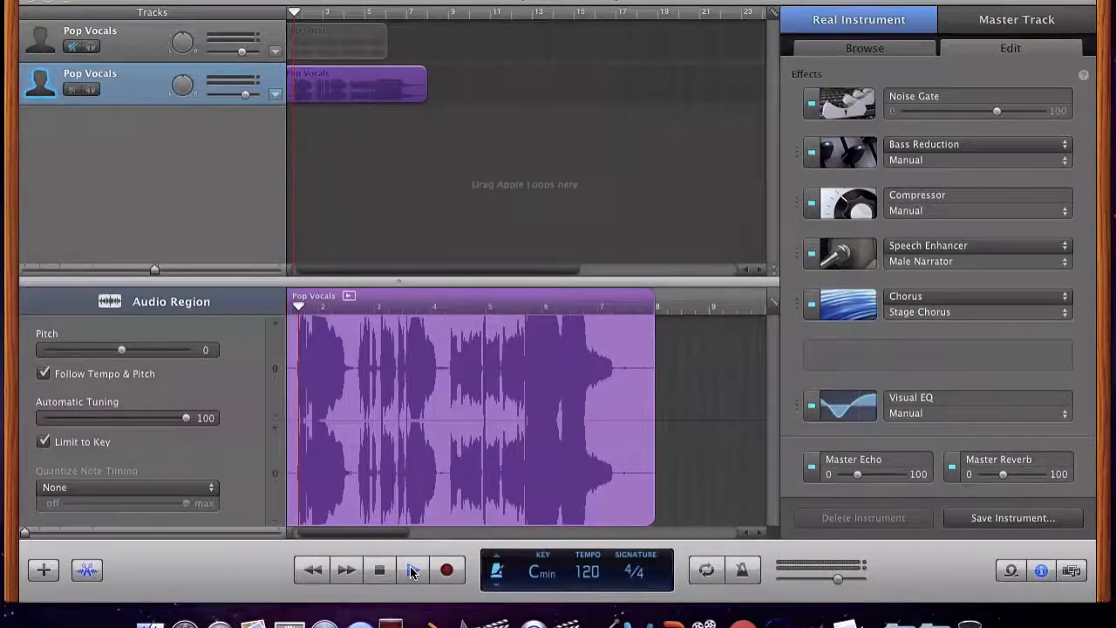
# Replay the opening of the vocal and return the playhead to the start.
pyautogui.click(390, 571)
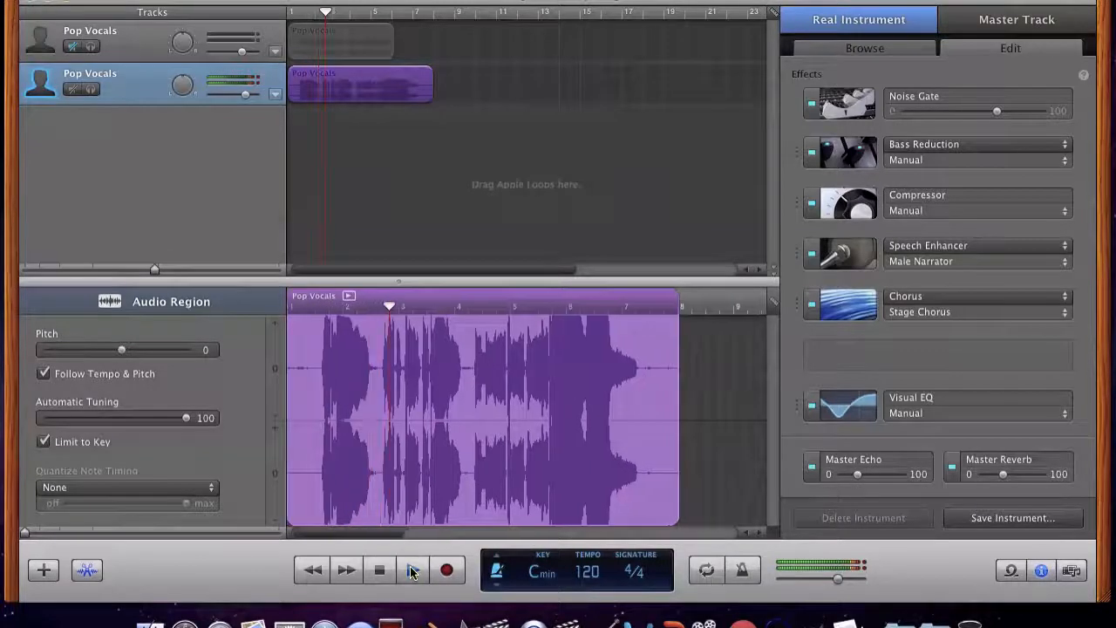
pyautogui.click(381, 572)
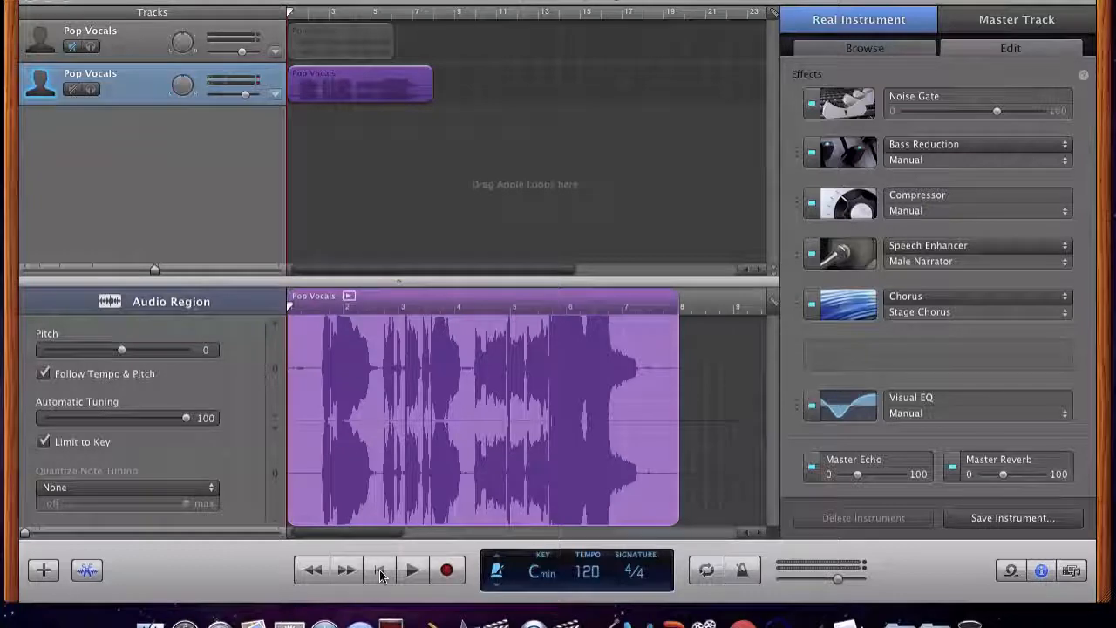
# Add a Vocal Transformer effect in the empty slot below the Chorus and look through its presets, keeping Default.
pyautogui.click(968, 346)
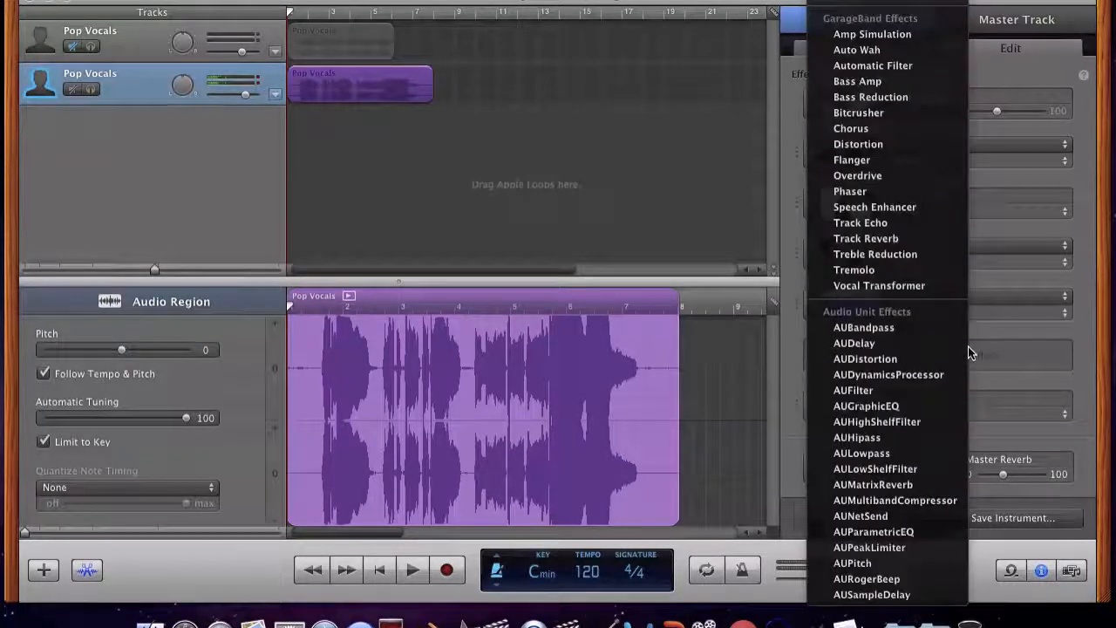
pyautogui.click(910, 285)
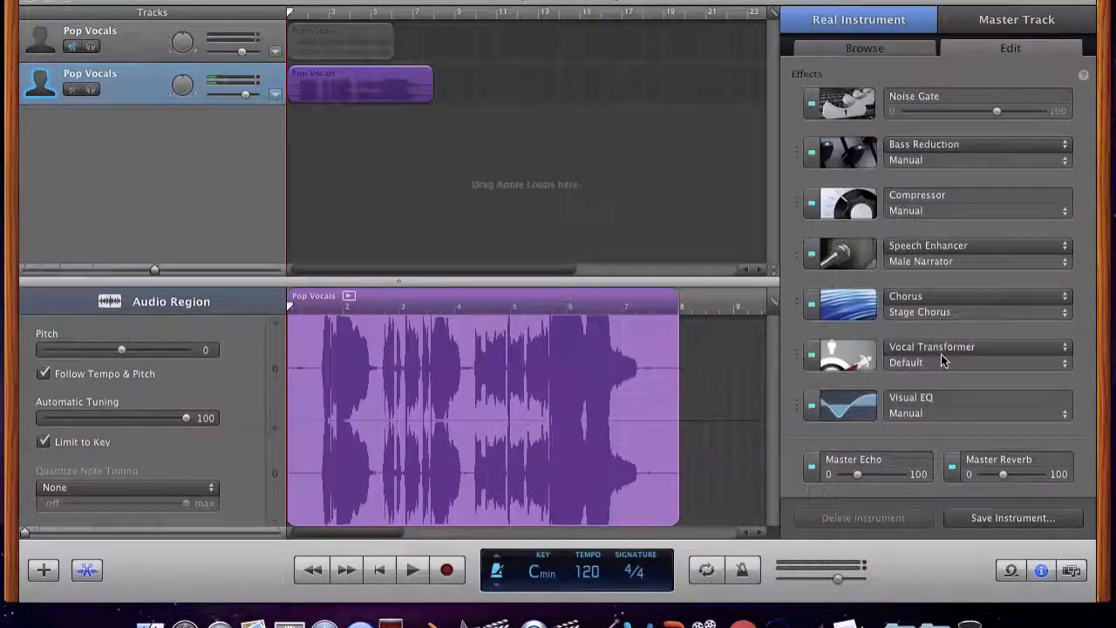
pyautogui.click(942, 362)
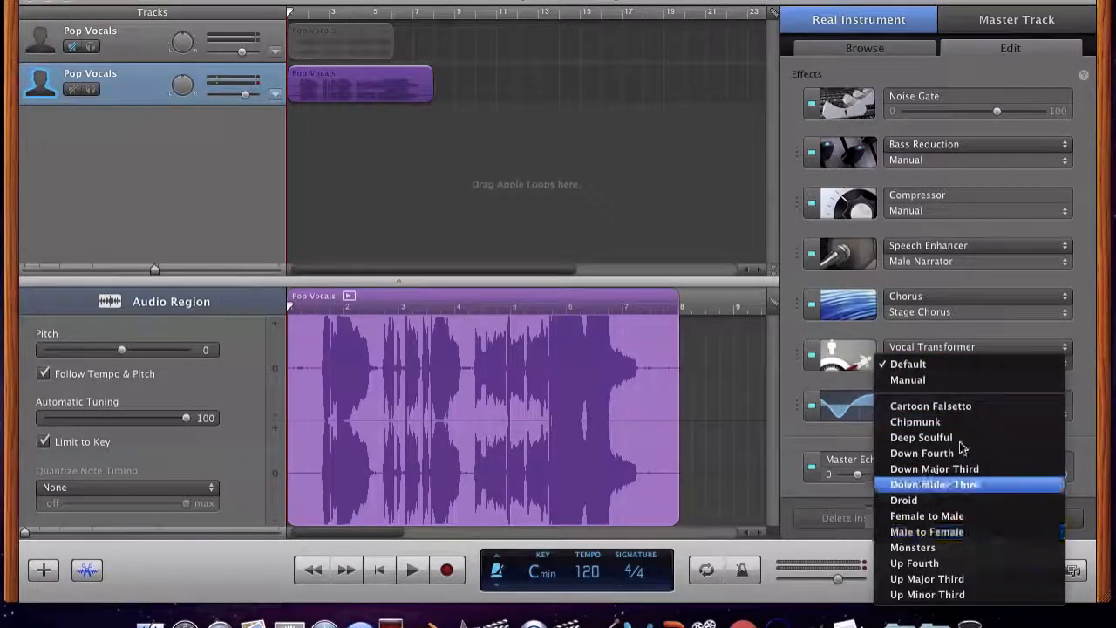
pyautogui.click(959, 359)
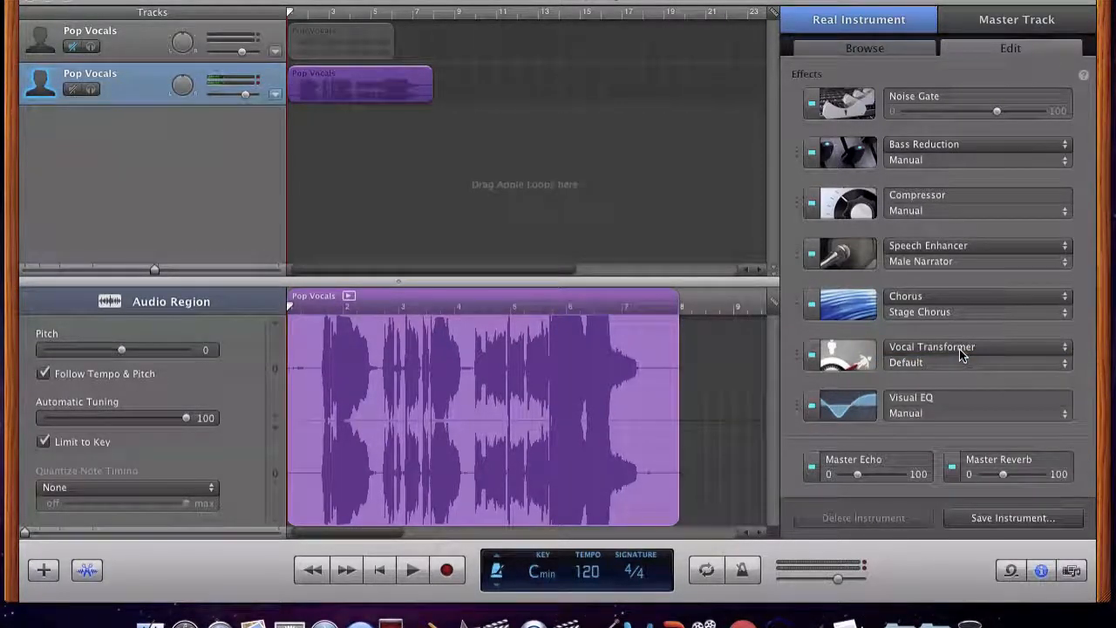
# Replace the Vocal Transformer with a Bitcrusher on the Classic 8 Bit preset and audition the vocal with it.
pyautogui.click(962, 347)
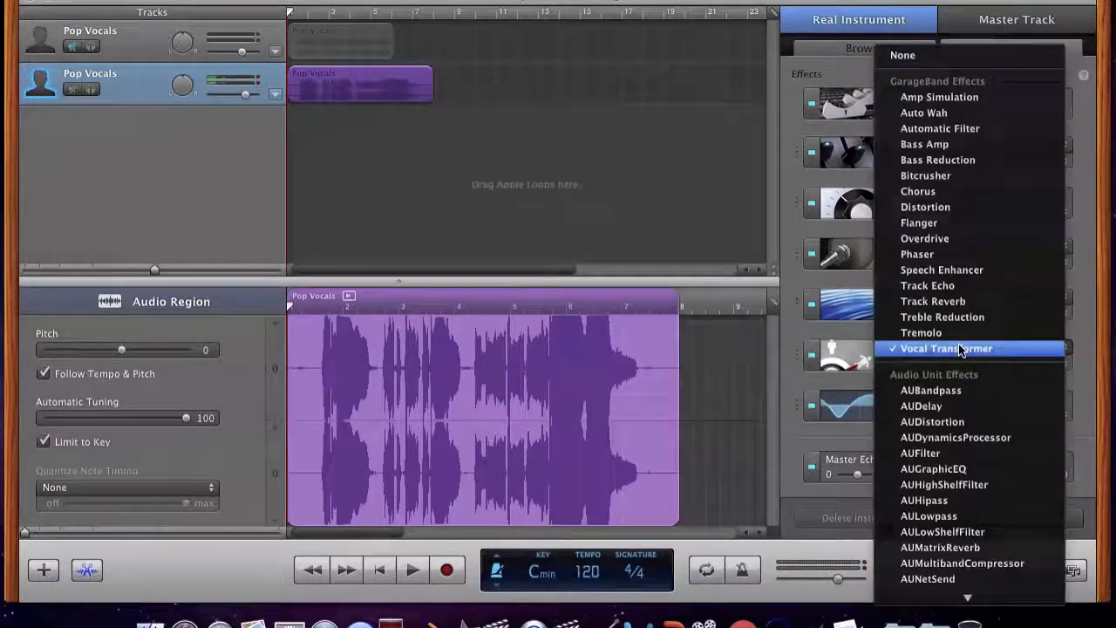
pyautogui.click(960, 176)
pyautogui.click(912, 370)
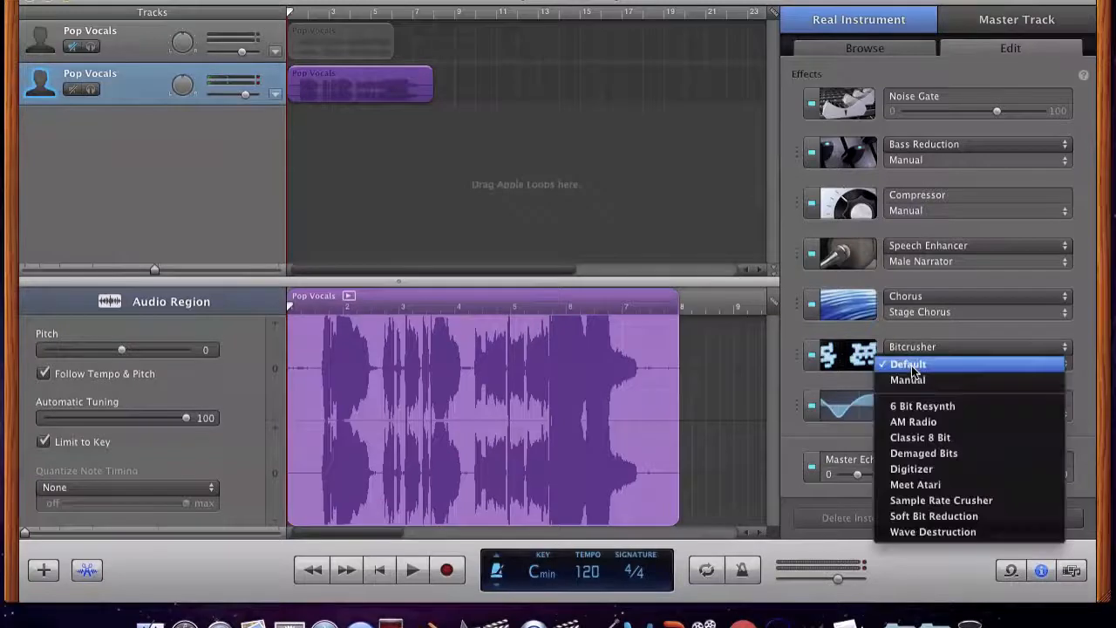
pyautogui.click(953, 437)
pyautogui.click(417, 570)
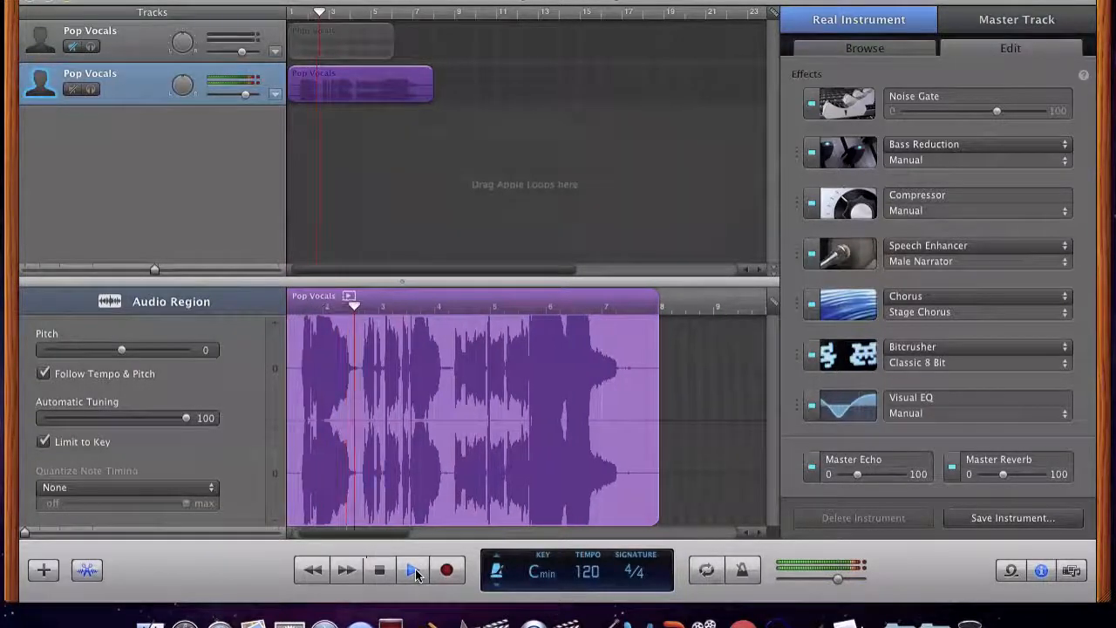
pyautogui.click(416, 572)
pyautogui.click(379, 571)
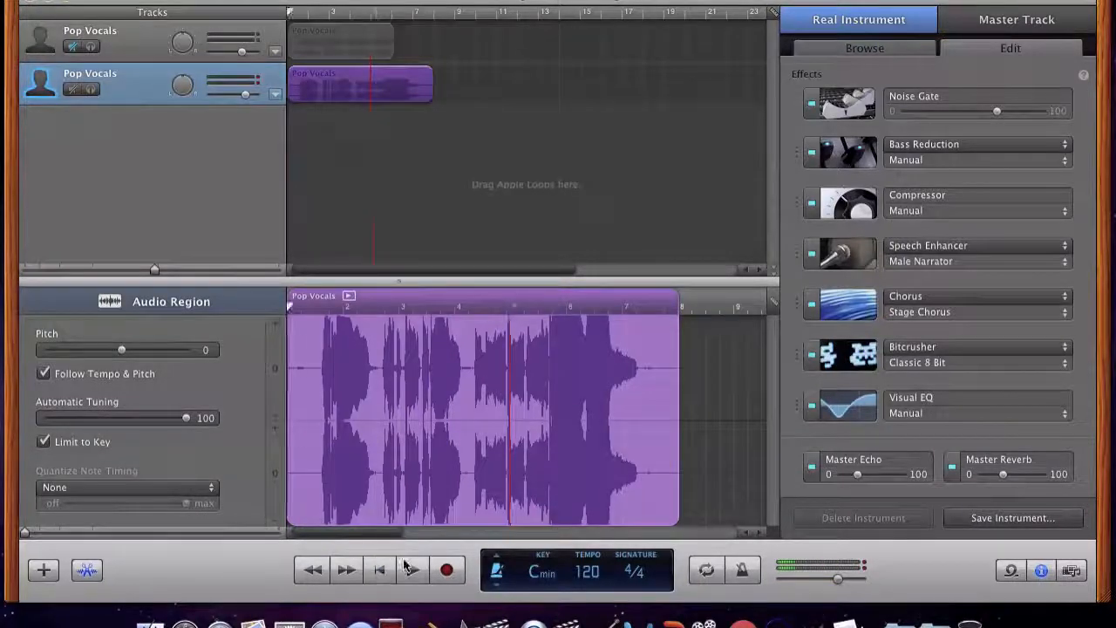
# Replace the Bitcrusher with a Vocal Transformer on the Male to Female preset and audition the vocal with it.
pyautogui.click(947, 364)
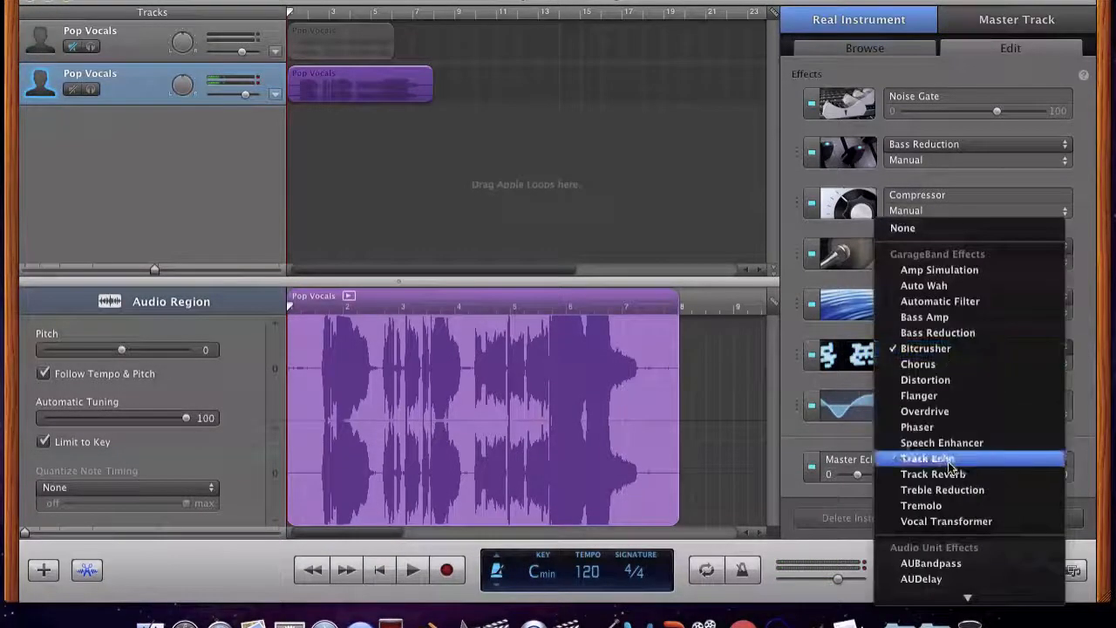
pyautogui.click(936, 523)
pyautogui.click(947, 367)
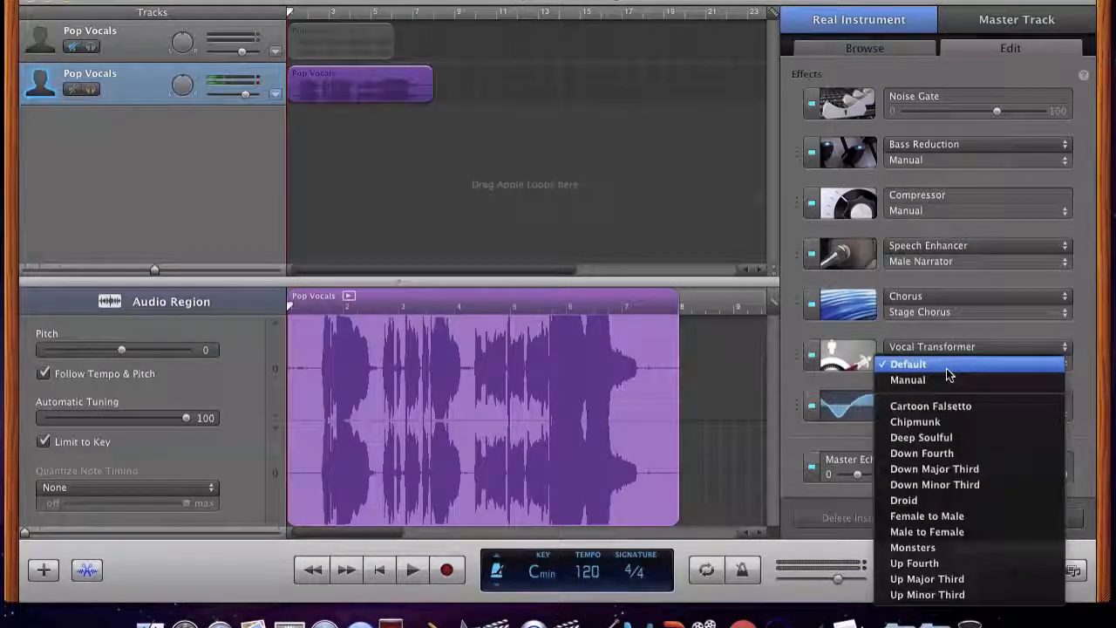
pyautogui.click(935, 534)
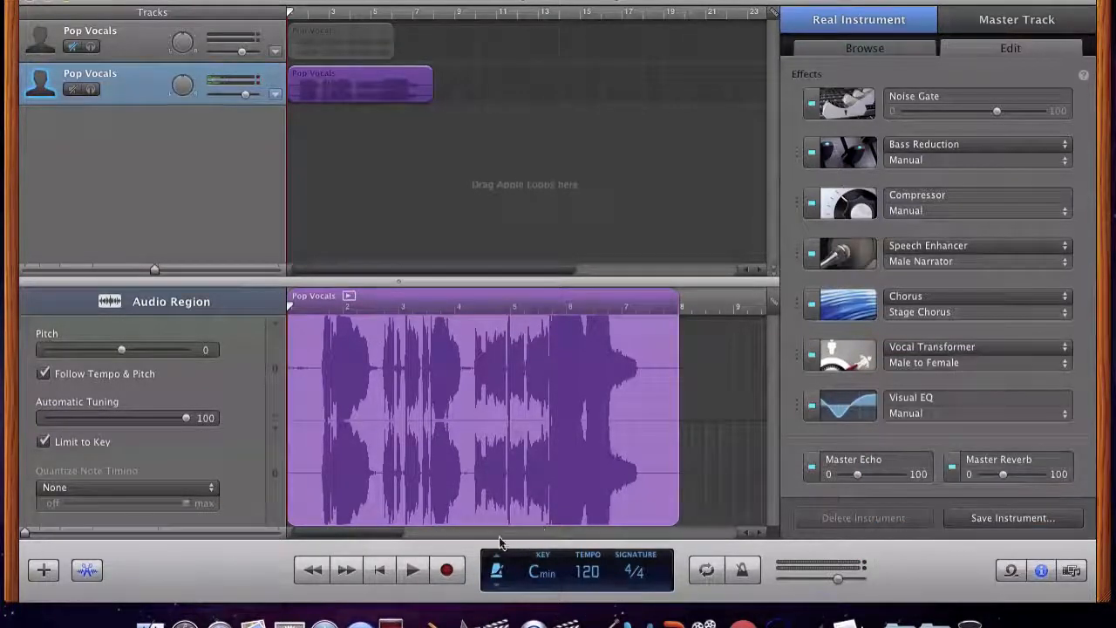
pyautogui.click(413, 571)
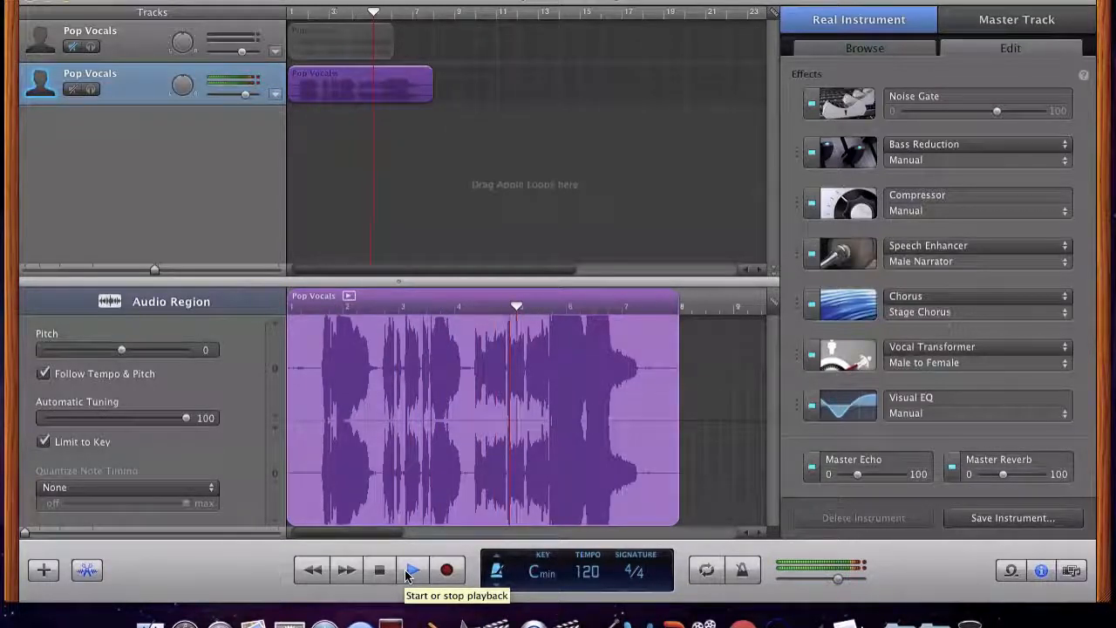
pyautogui.click(382, 574)
pyautogui.click(382, 574)
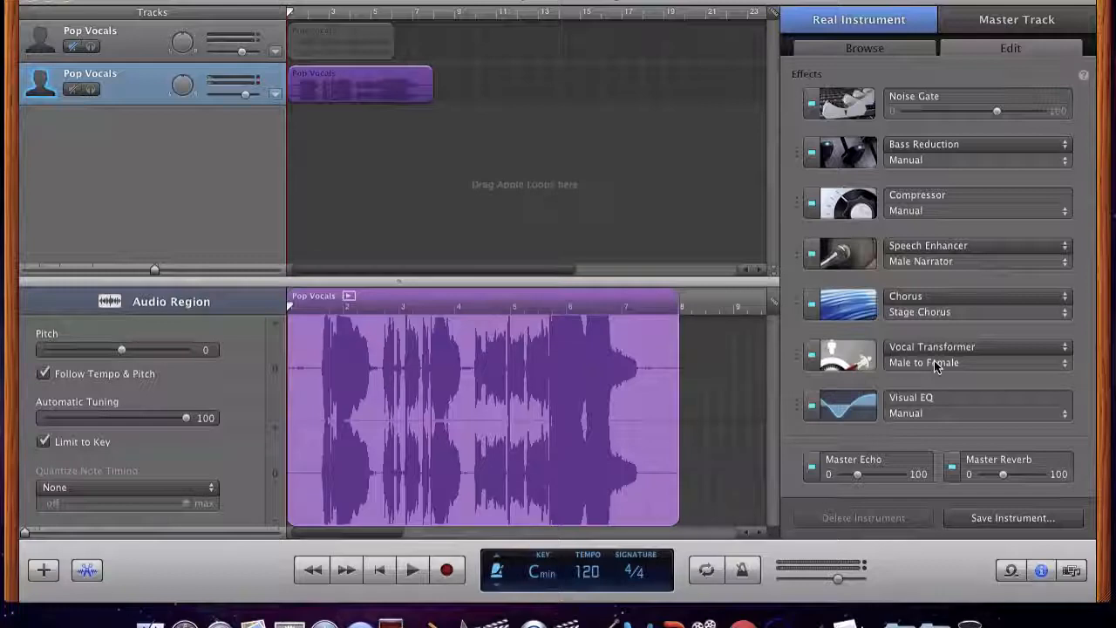
# Audition the vocal with the Vocal Transformer set to Up Fourth, and switch that effect off.
pyautogui.click(938, 361)
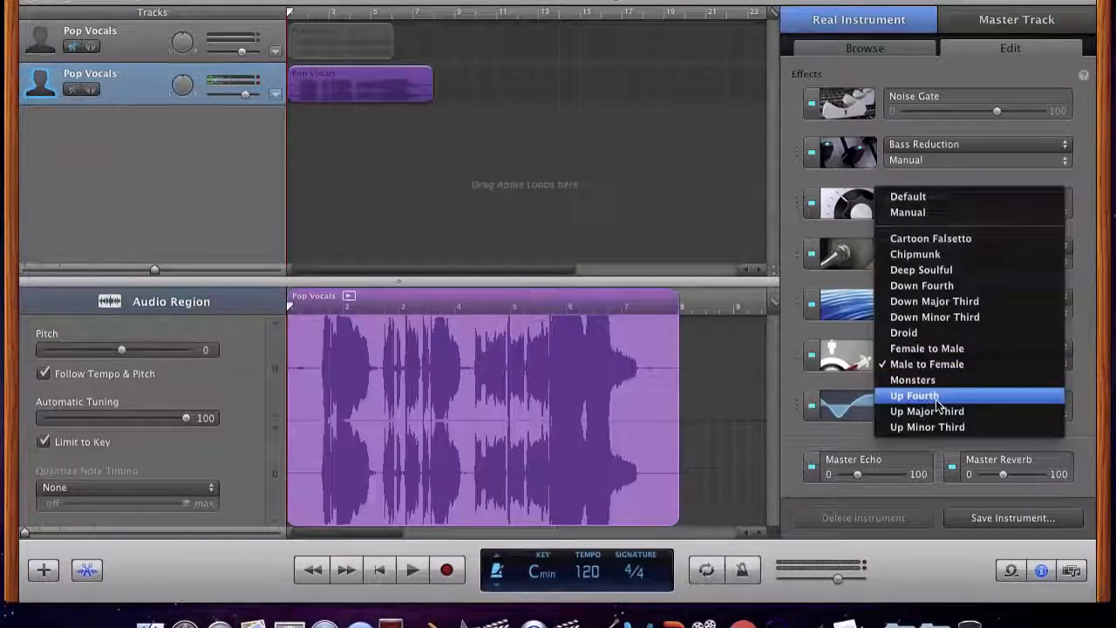
pyautogui.click(937, 402)
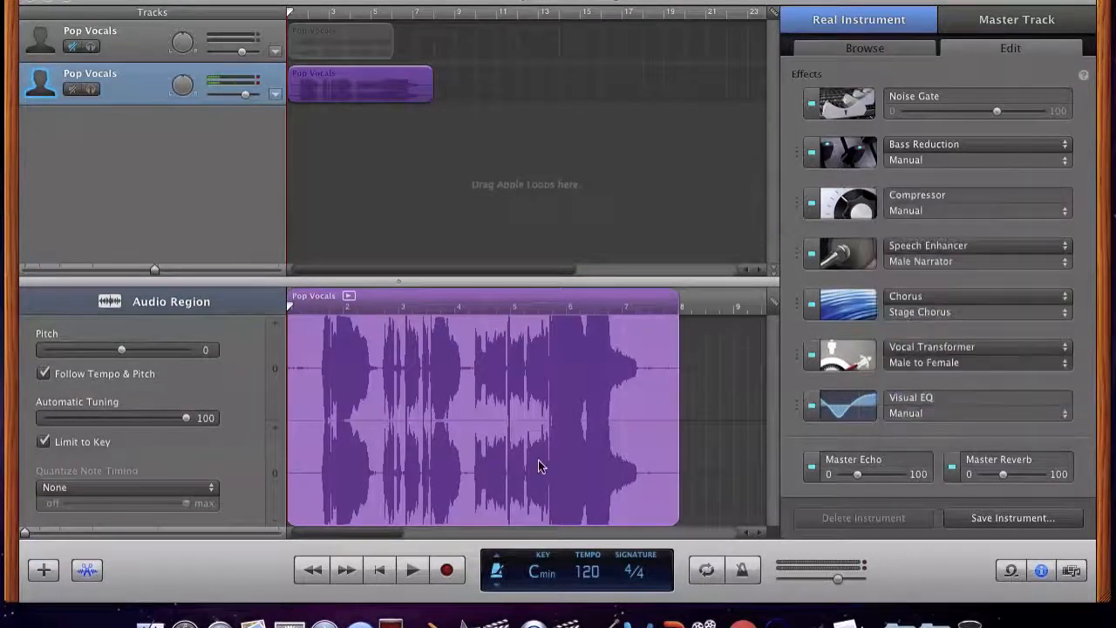
pyautogui.click(415, 570)
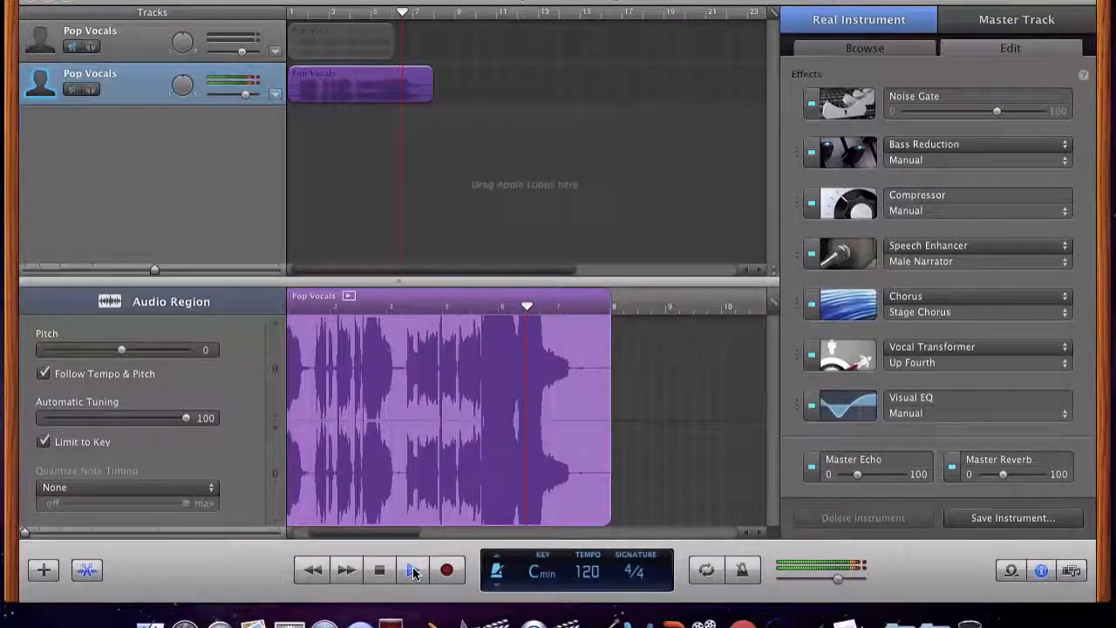
pyautogui.click(412, 572)
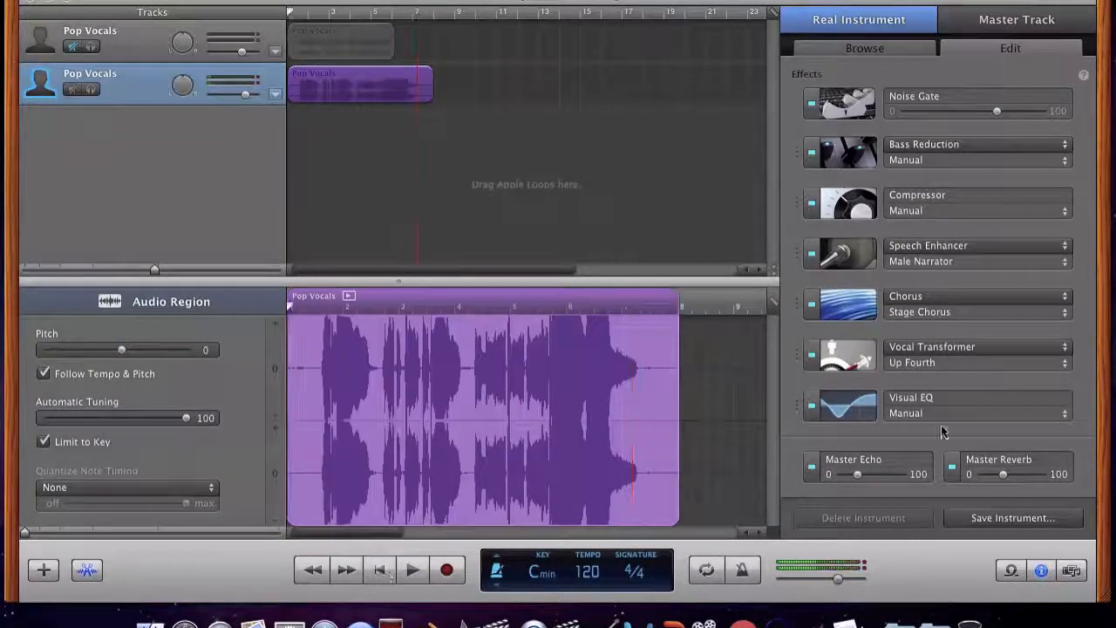
pyautogui.click(810, 355)
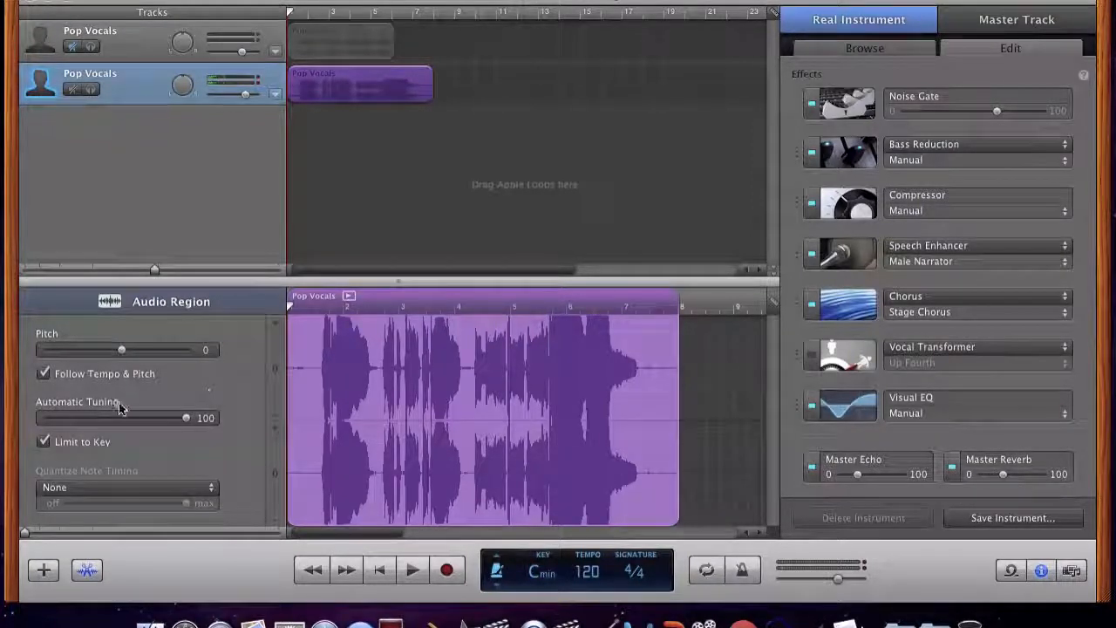
# Look at the project's display modes and its key options, including major and minor, without changing them.
pyautogui.click(501, 568)
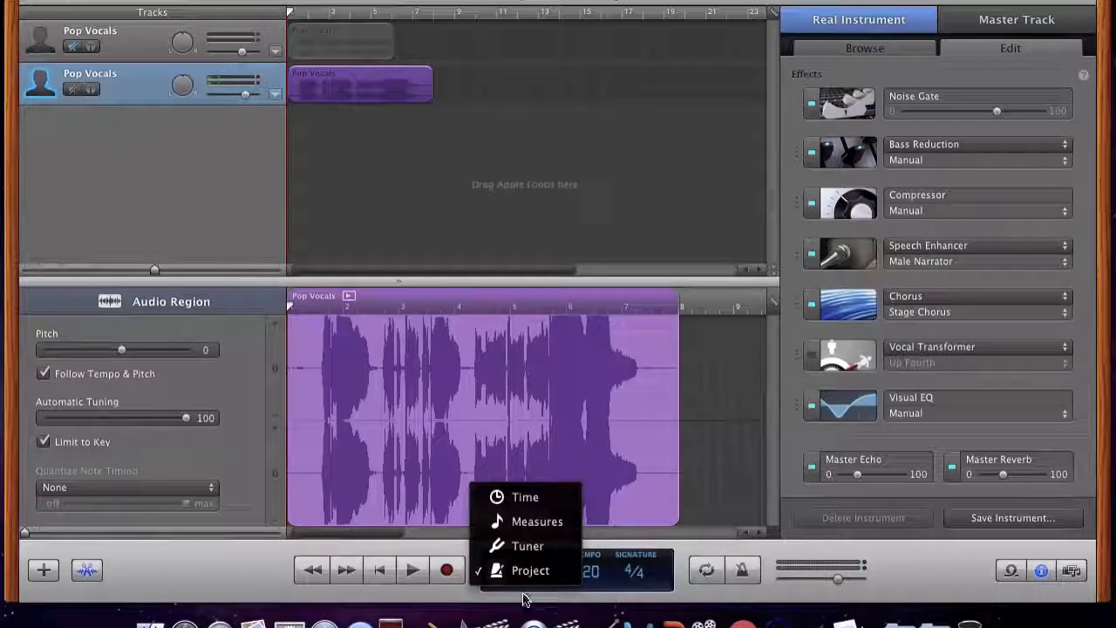
pyautogui.click(560, 596)
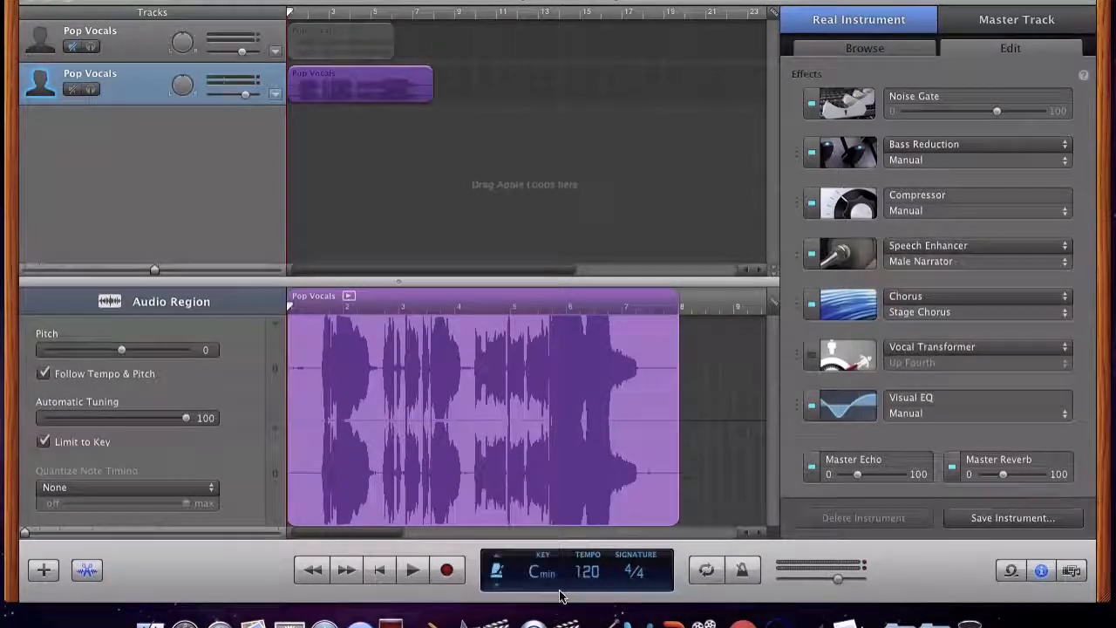
pyautogui.click(547, 572)
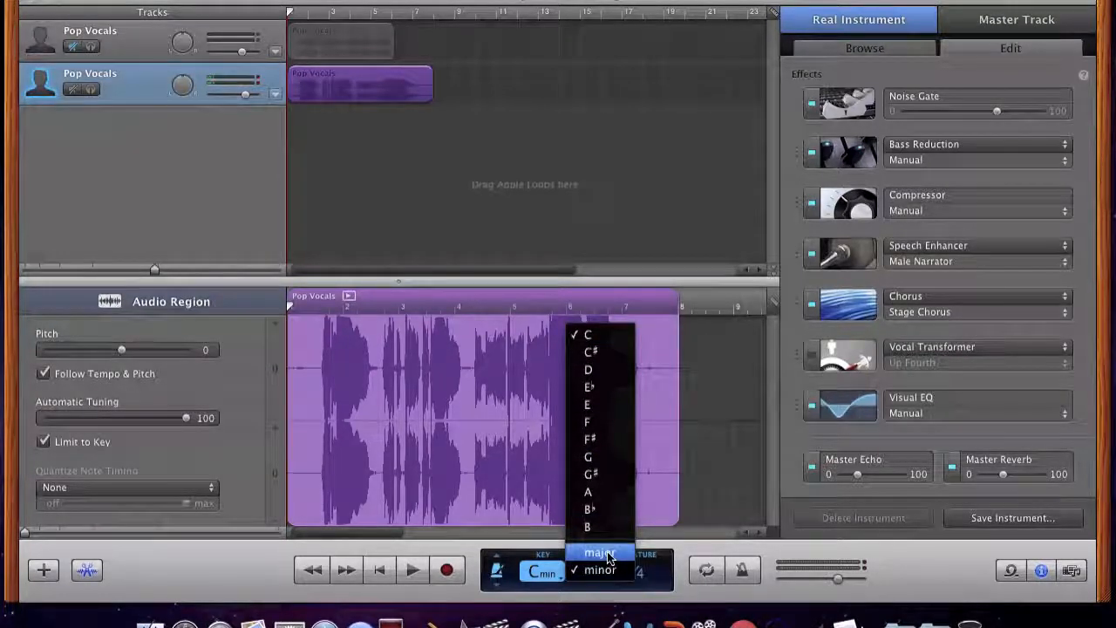
pyautogui.click(406, 589)
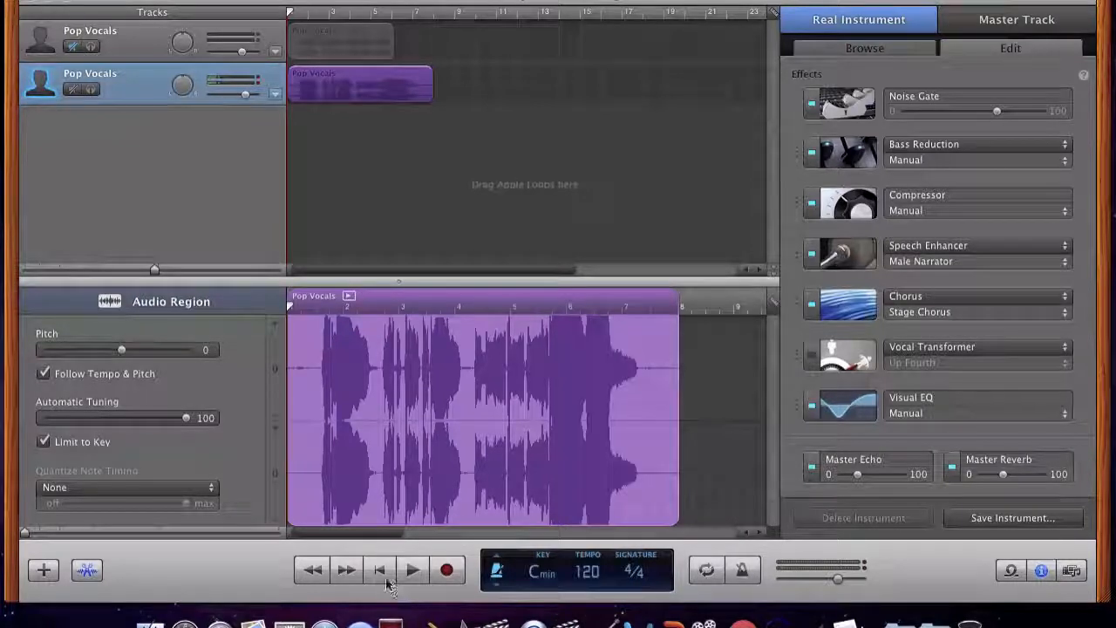
# Play the auto-tuned vocal with the Vocal Transformer switched off and return the playhead to the start.
pyautogui.click(413, 571)
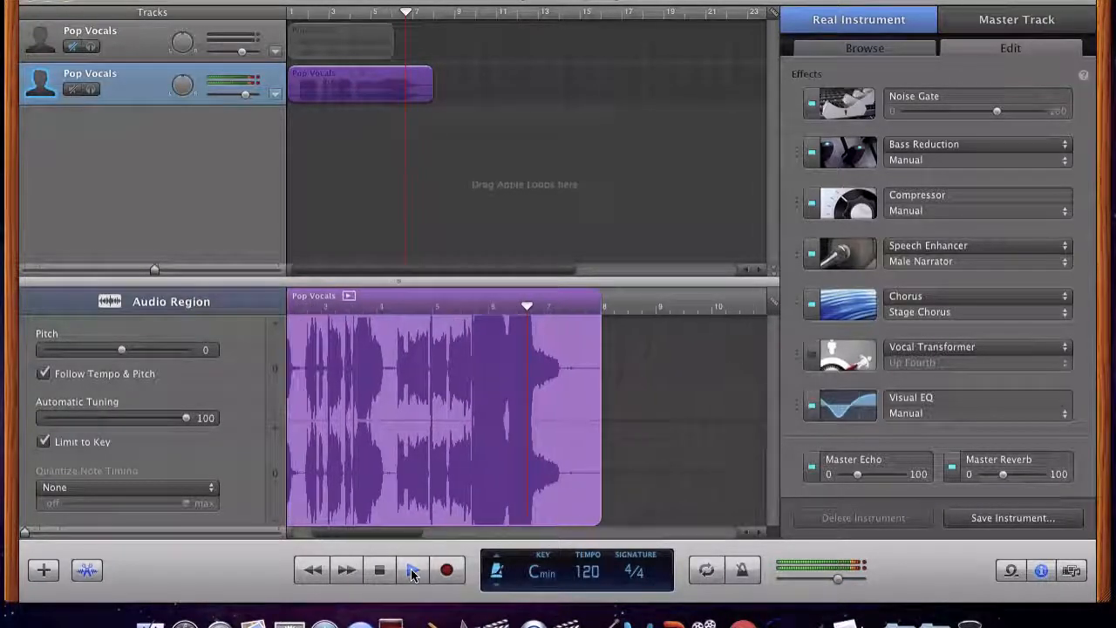
pyautogui.click(388, 571)
pyautogui.click(381, 571)
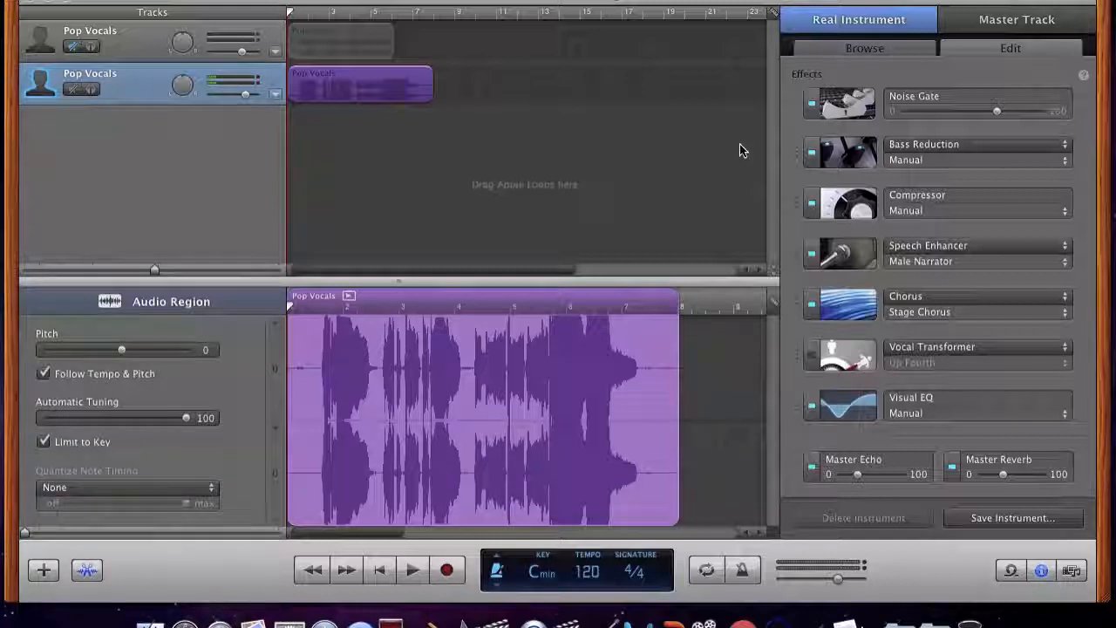
# Look through the vocal presets and the Elec Piano loops, decline the loop download, and return to the vocal track's effects.
pyautogui.click(905, 50)
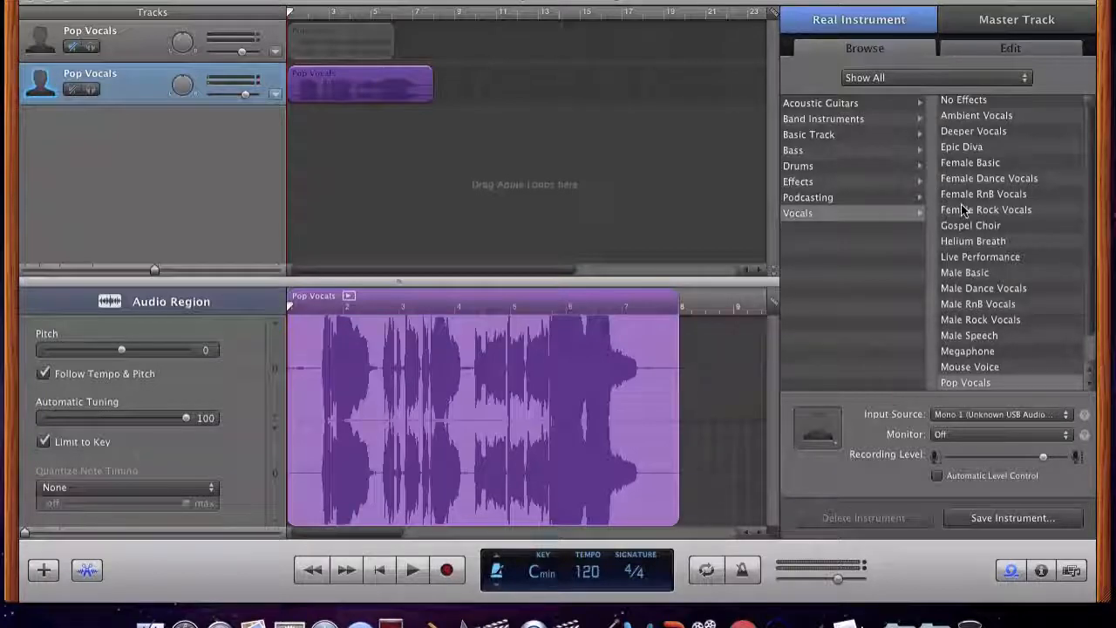
pyautogui.press('super+l')
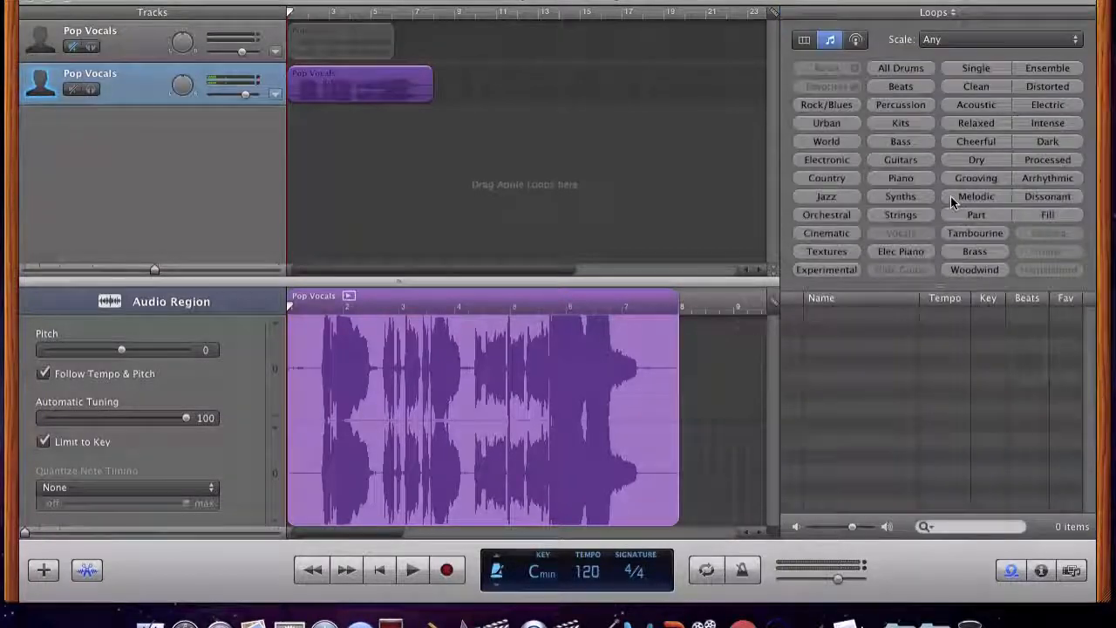
pyautogui.click(914, 251)
pyautogui.click(875, 315)
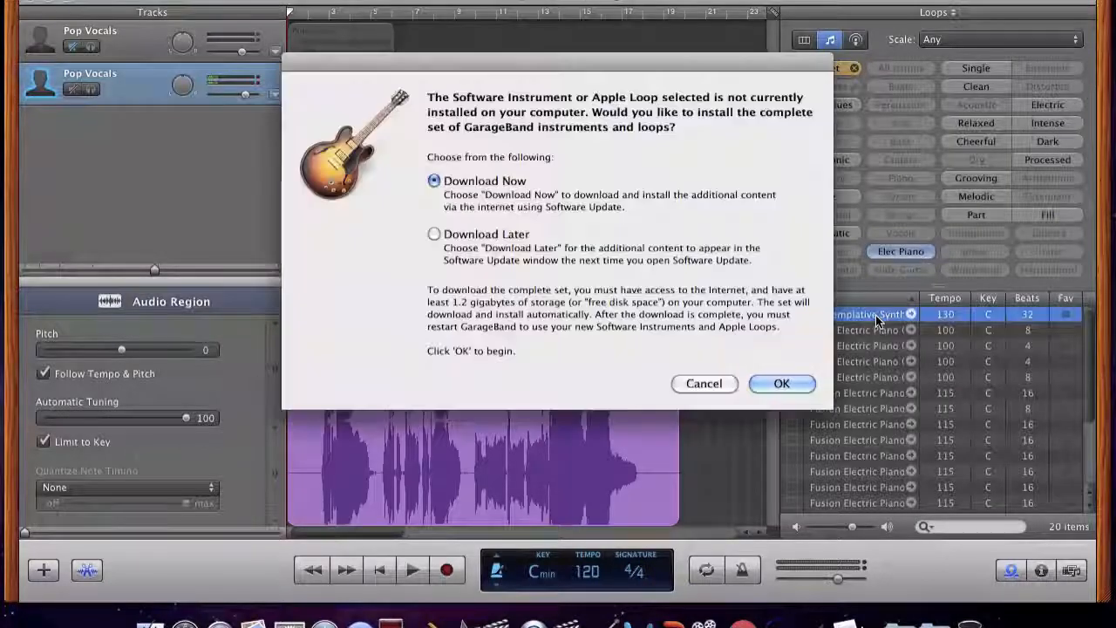
pyautogui.click(721, 383)
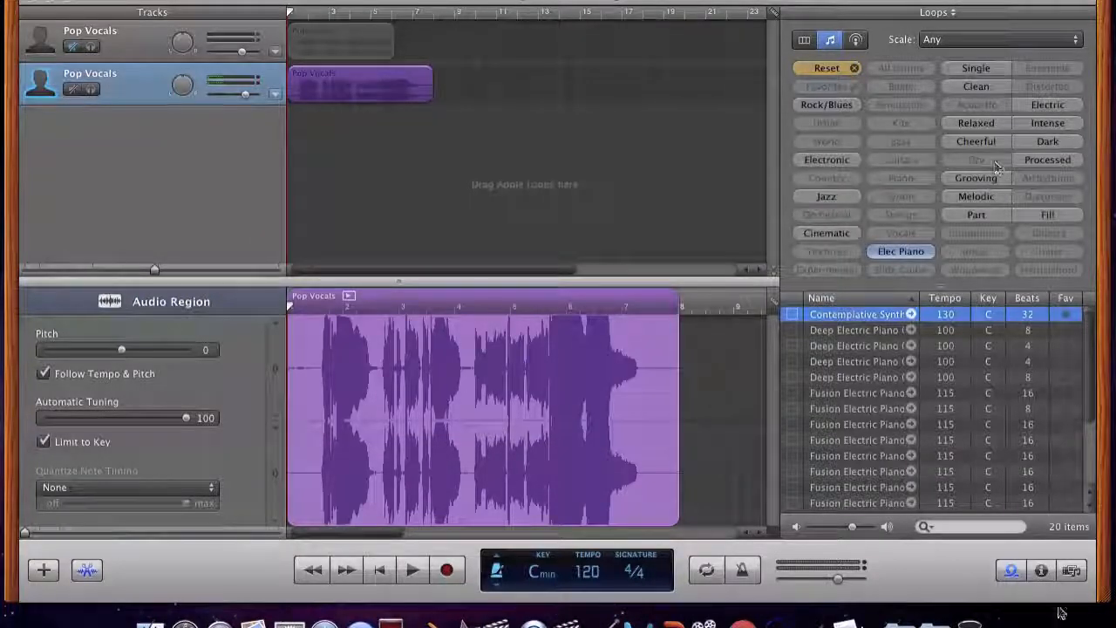
pyautogui.click(1042, 571)
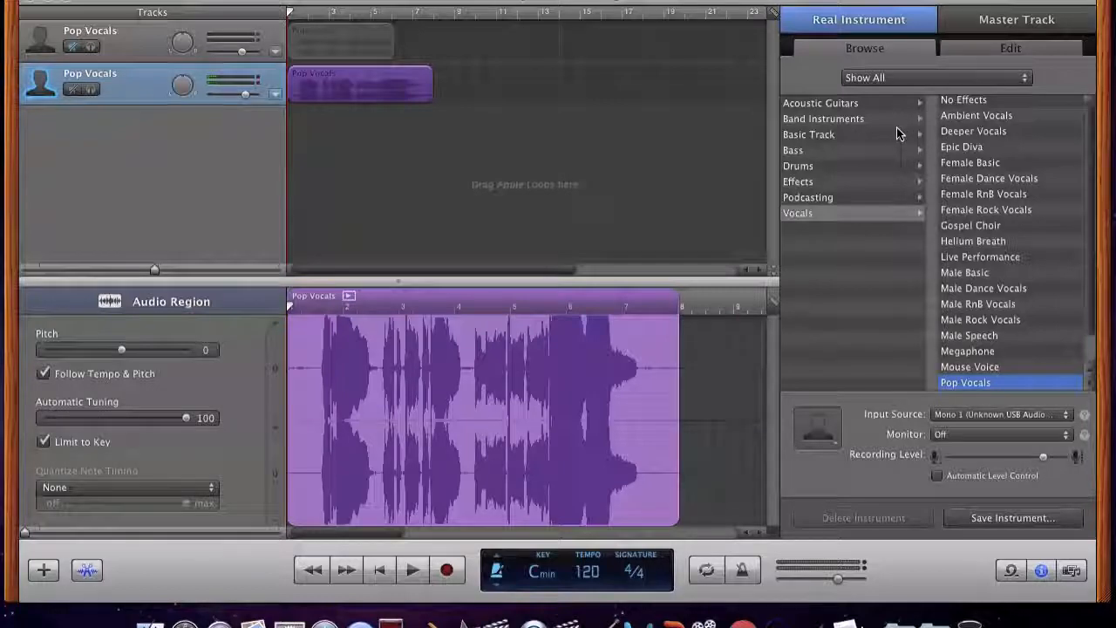
pyautogui.click(970, 49)
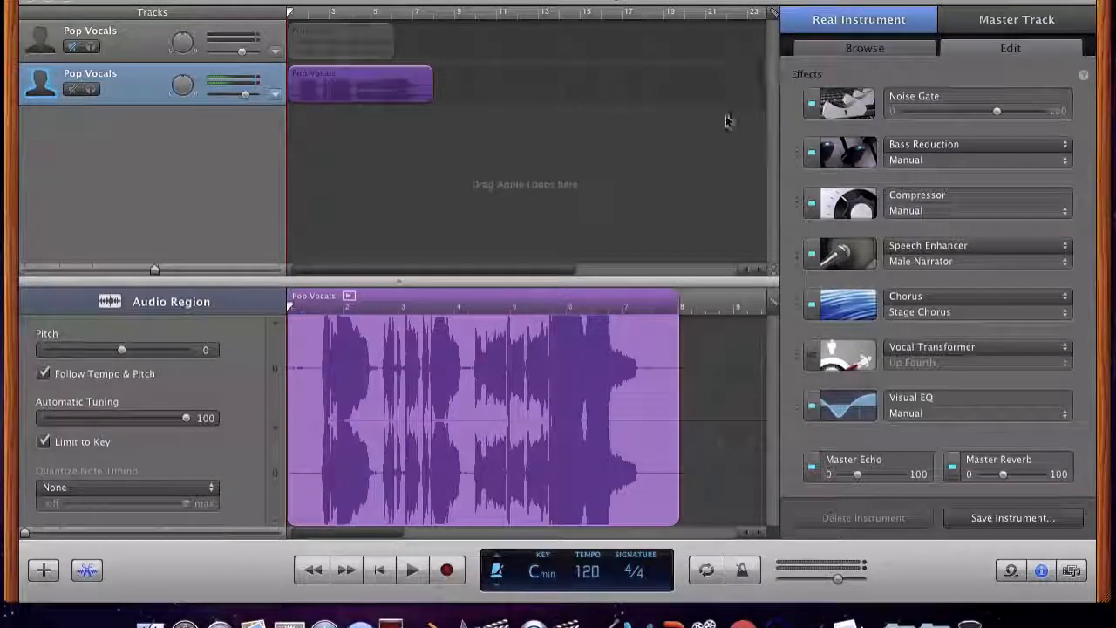